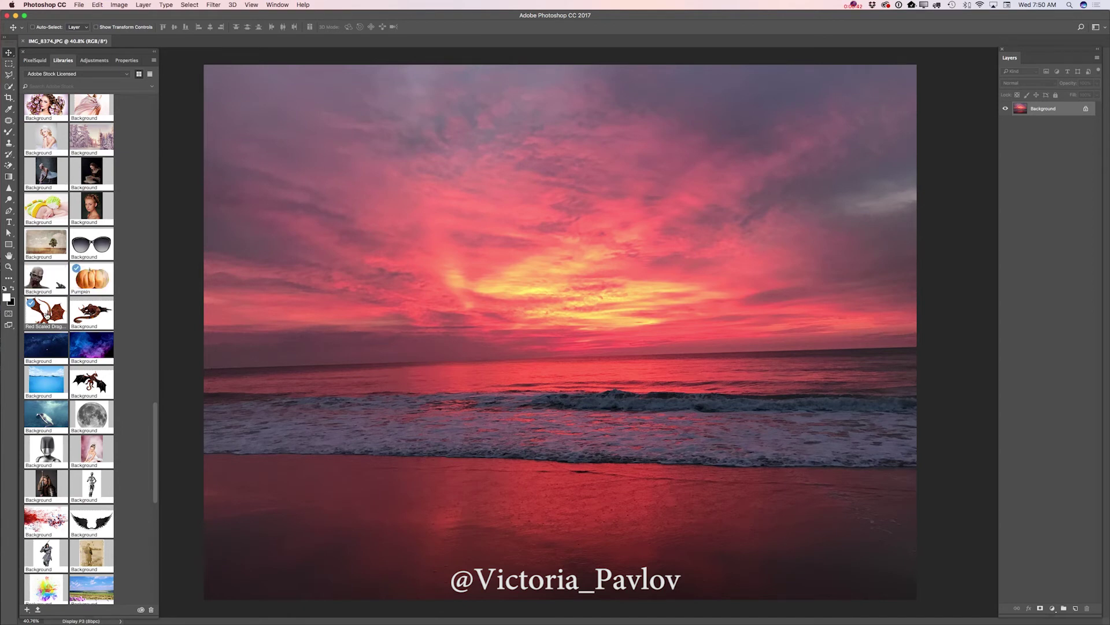
# - Enlarge the placed dragon to about 359% in the upper right, commit it, and rasterize its layer
pyautogui.moveTo(527, 283); pyautogui.dragTo(528, 283)
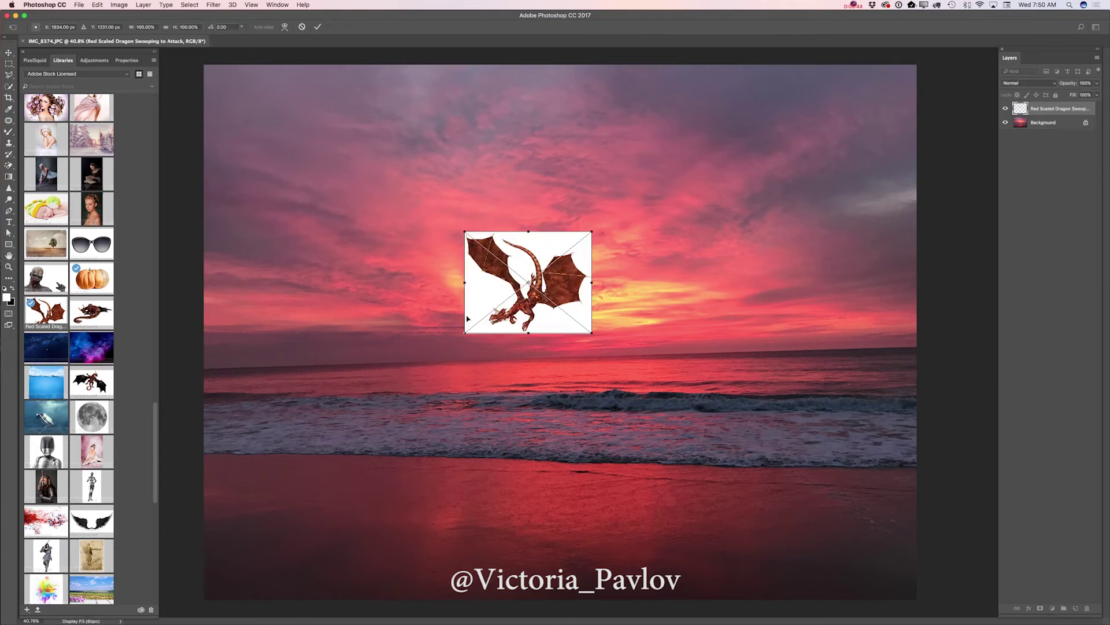
pyautogui.moveTo(594, 233); pyautogui.dragTo(857, 57)
pyautogui.moveTo(856, 335); pyautogui.dragTo(919, 412)
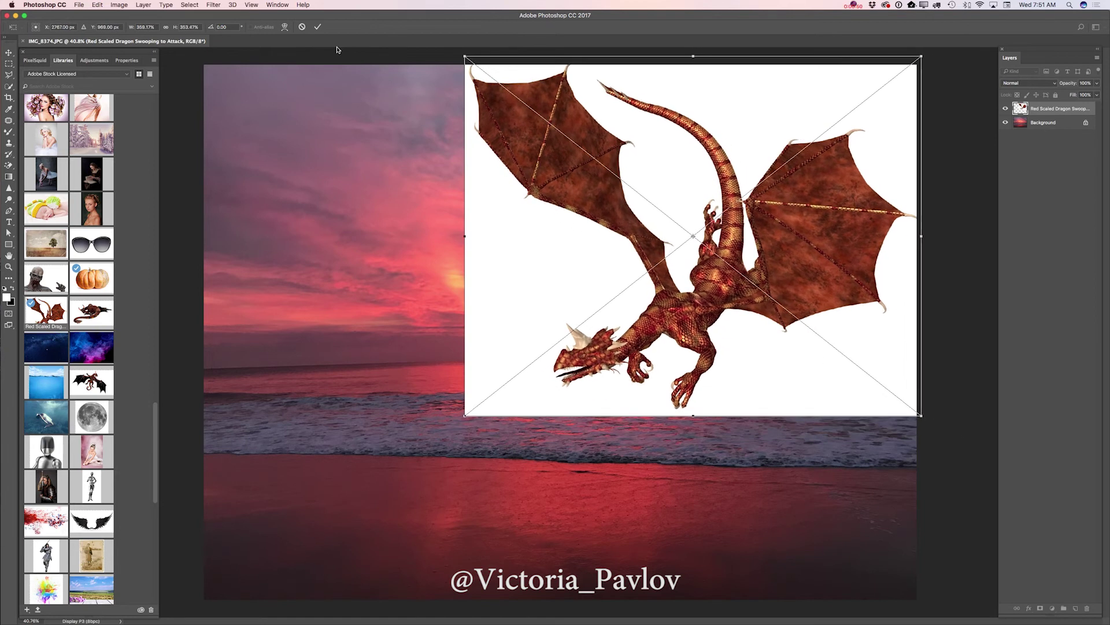
pyautogui.click(317, 27)
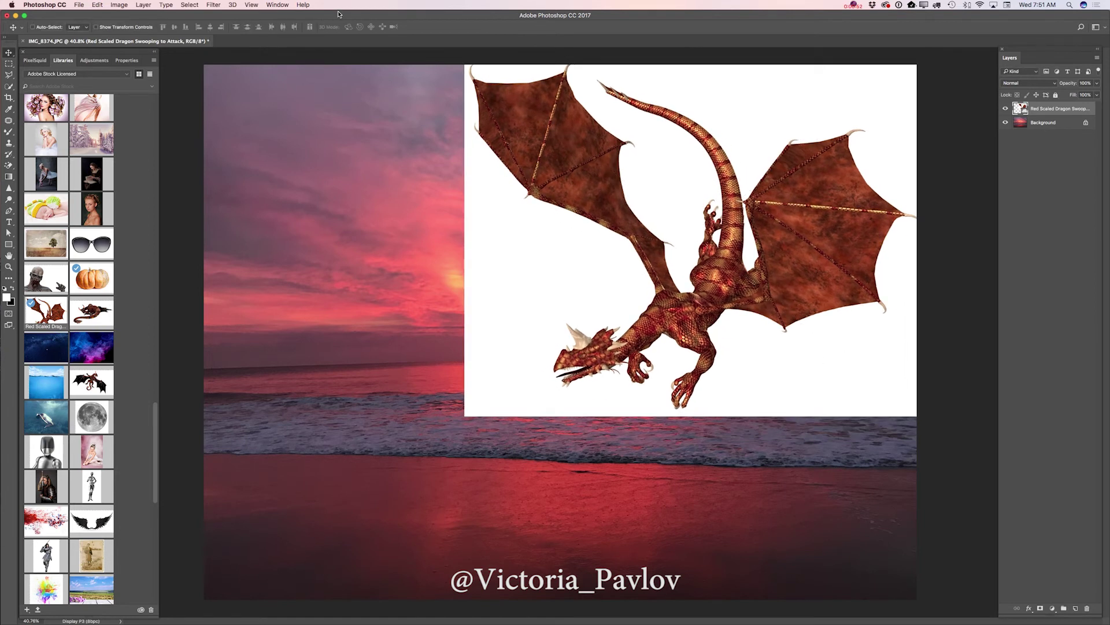
pyautogui.rightClick(1063, 112)
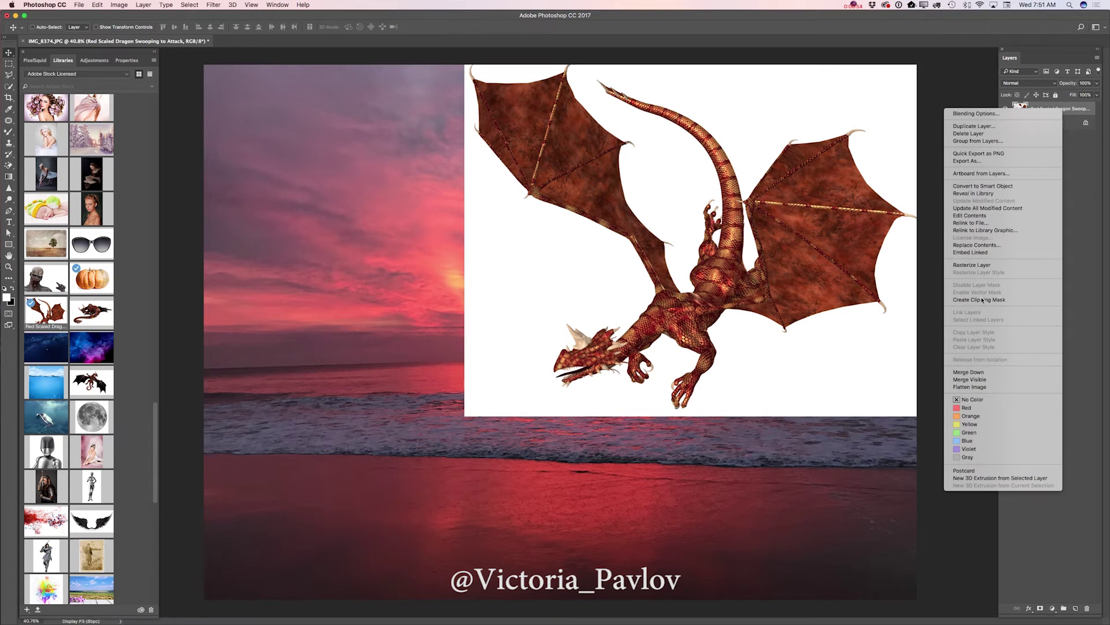
pyautogui.click(971, 264)
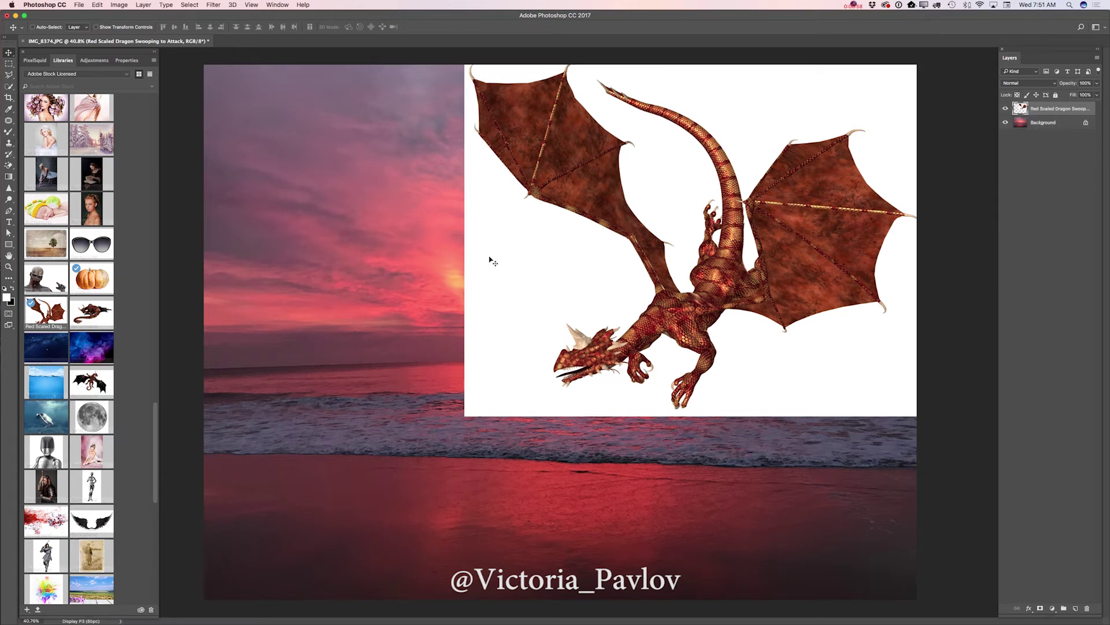
# - With the Magic Eraser, erase the white beside the dragon and between its tail, wings and body
pyautogui.click(8, 166)
pyautogui.click(47, 184)
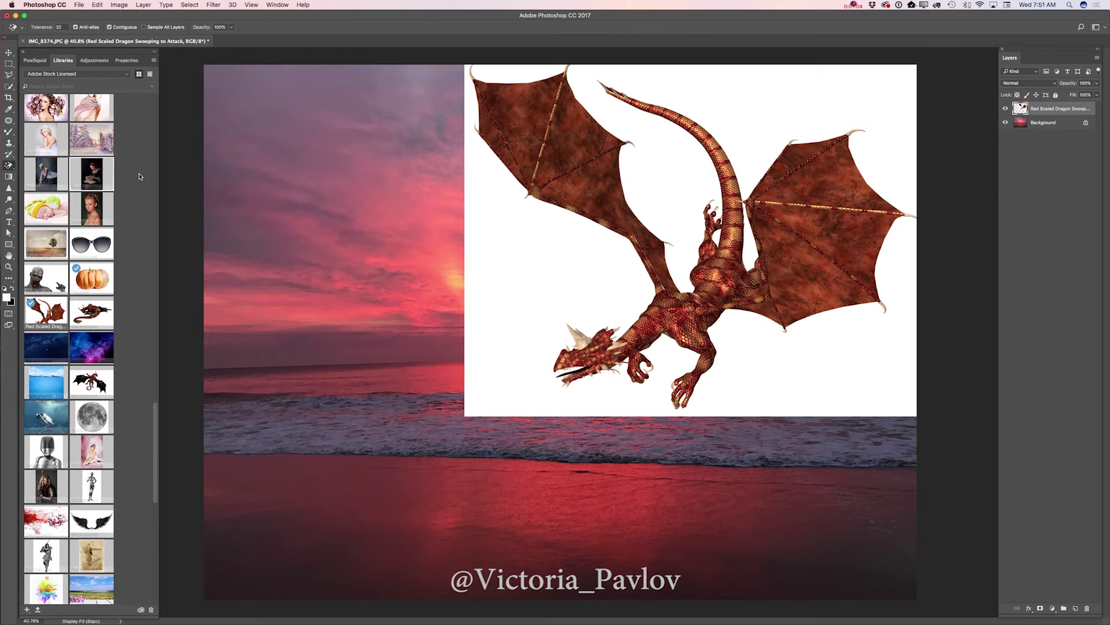
pyautogui.click(564, 237)
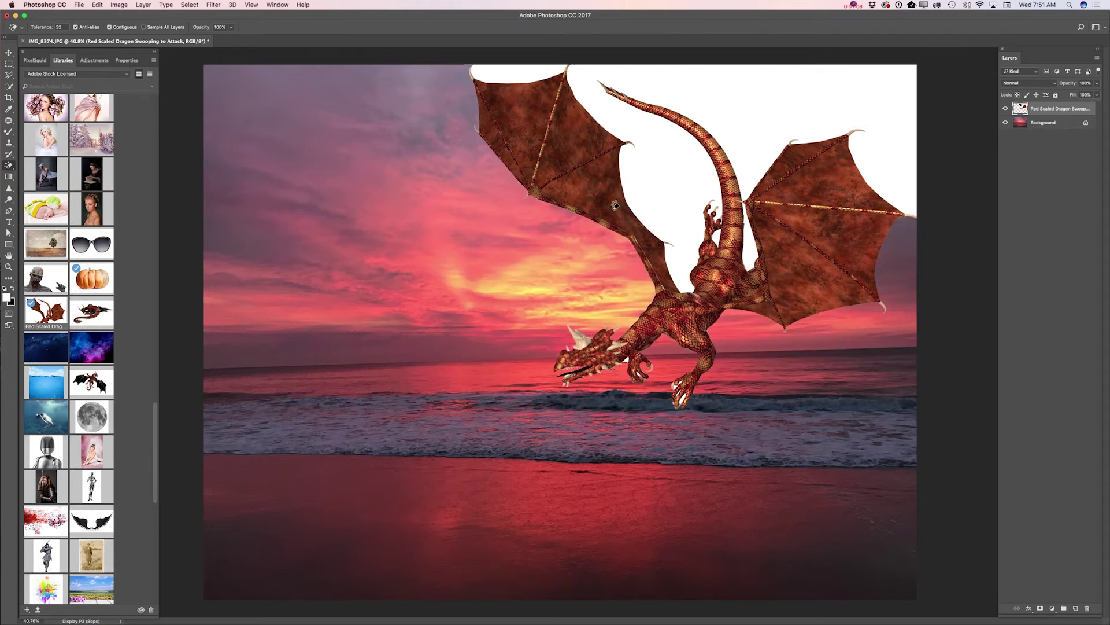
pyautogui.click(678, 172)
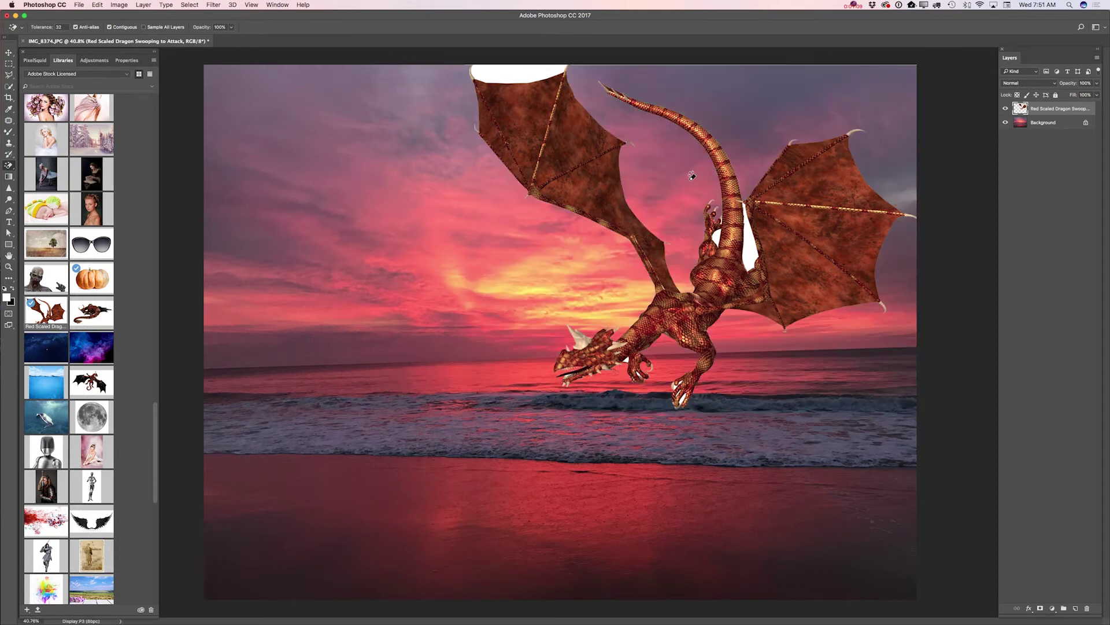
pyautogui.click(514, 74)
pyautogui.click(749, 257)
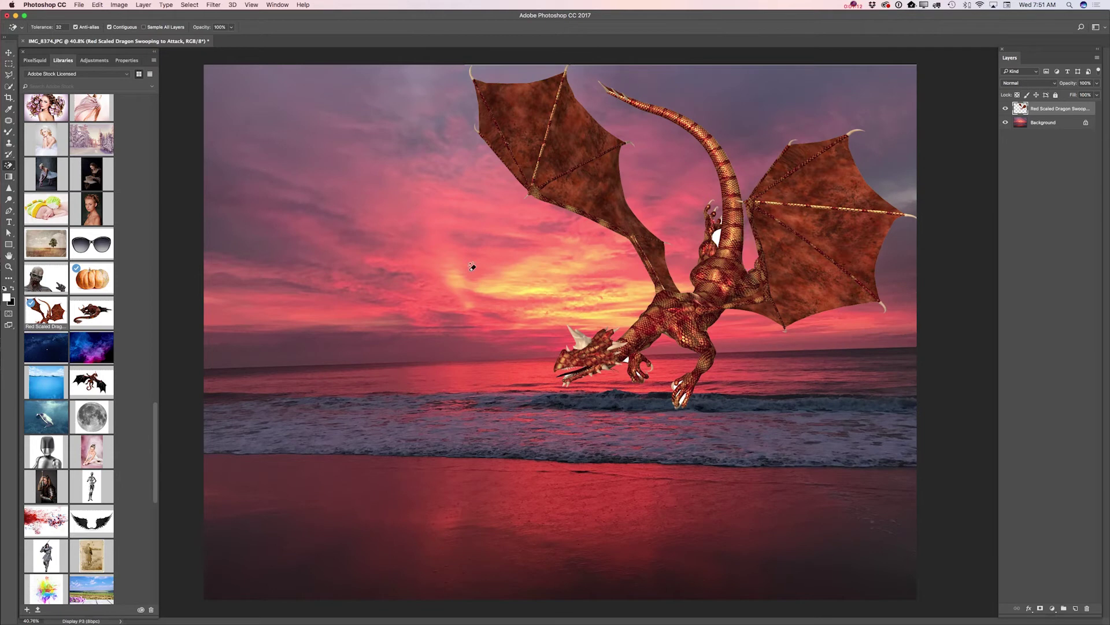
# - Zoom in and erase the white strips beside the neck, near the claws and between both claws' fingers
pyautogui.click(9, 267)
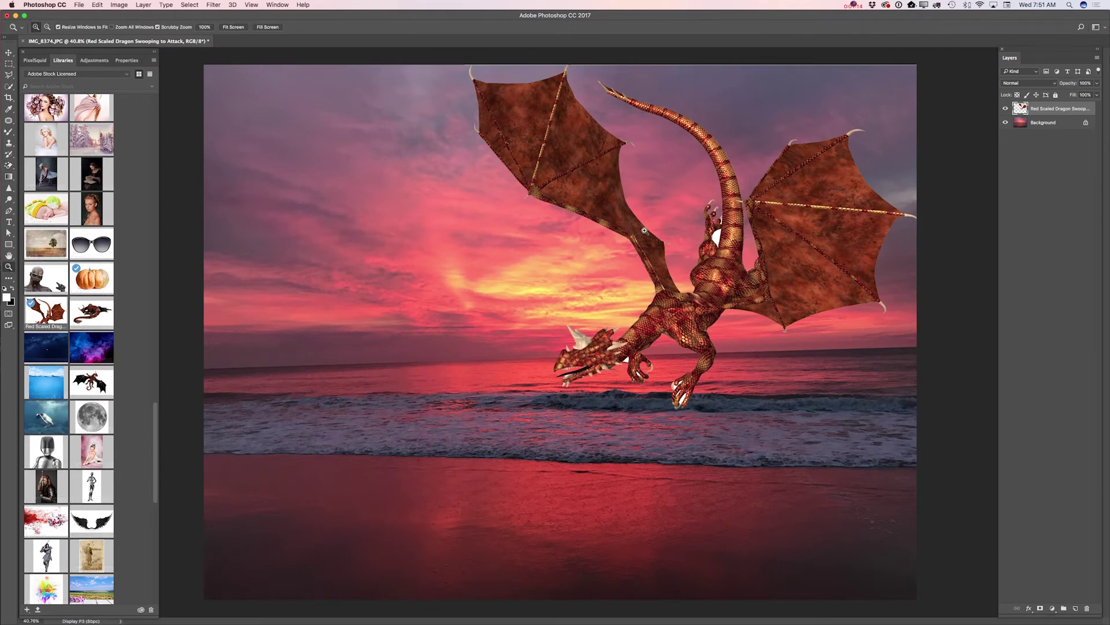
pyautogui.moveTo(723, 235); pyautogui.dragTo(793, 286)
pyautogui.click(9, 166)
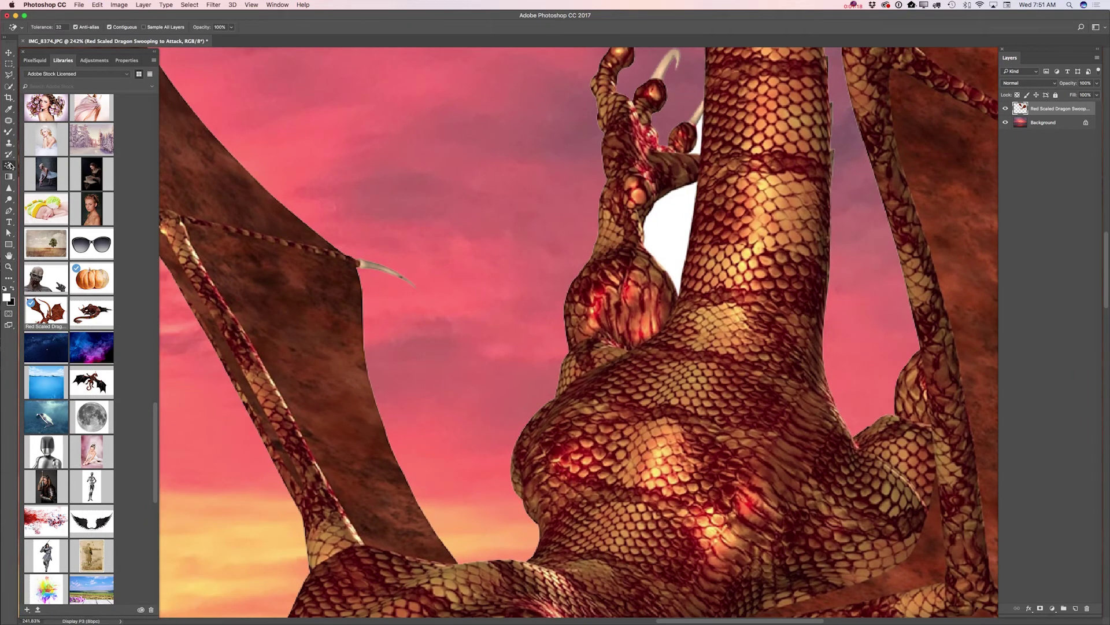
pyautogui.click(682, 209)
pyautogui.click(702, 134)
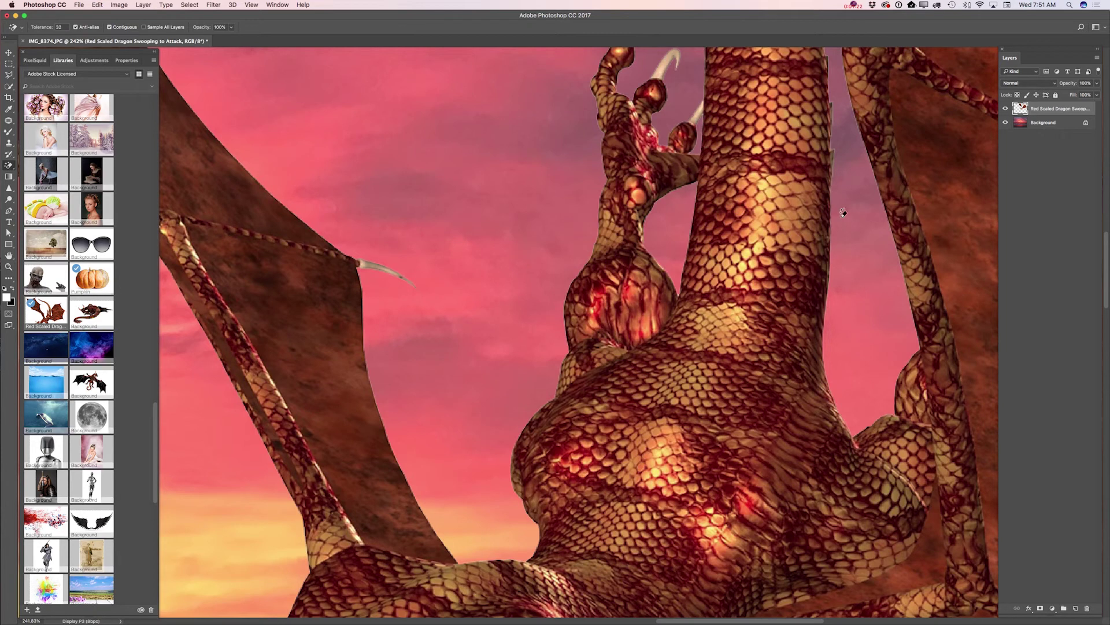
pyautogui.scroll(-15, 1108, 242)
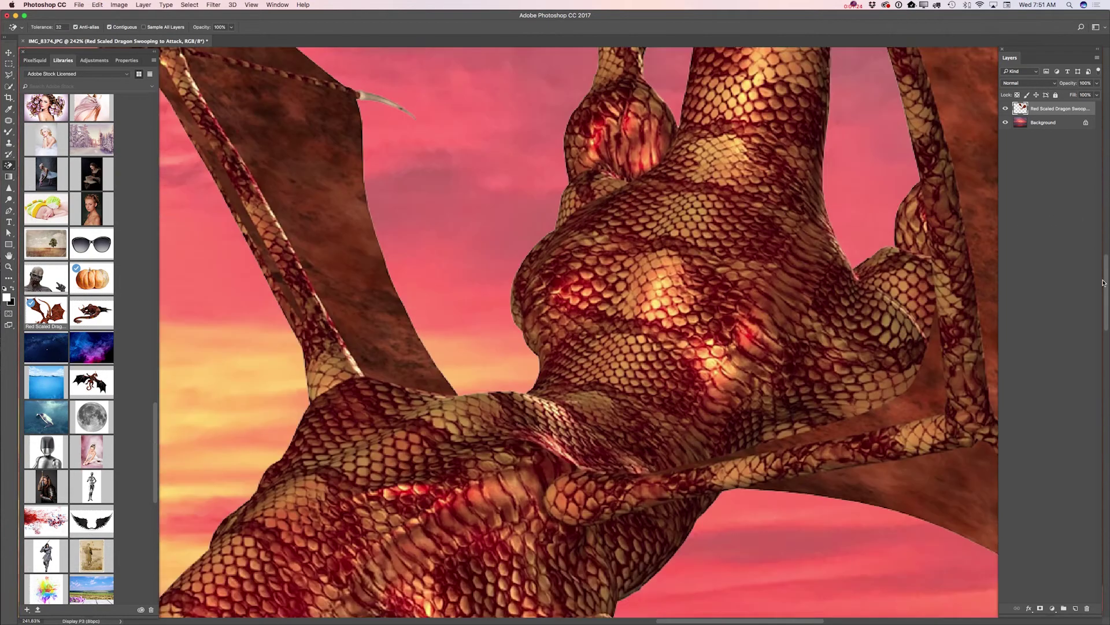
pyautogui.click(202, 222)
pyautogui.click(460, 275)
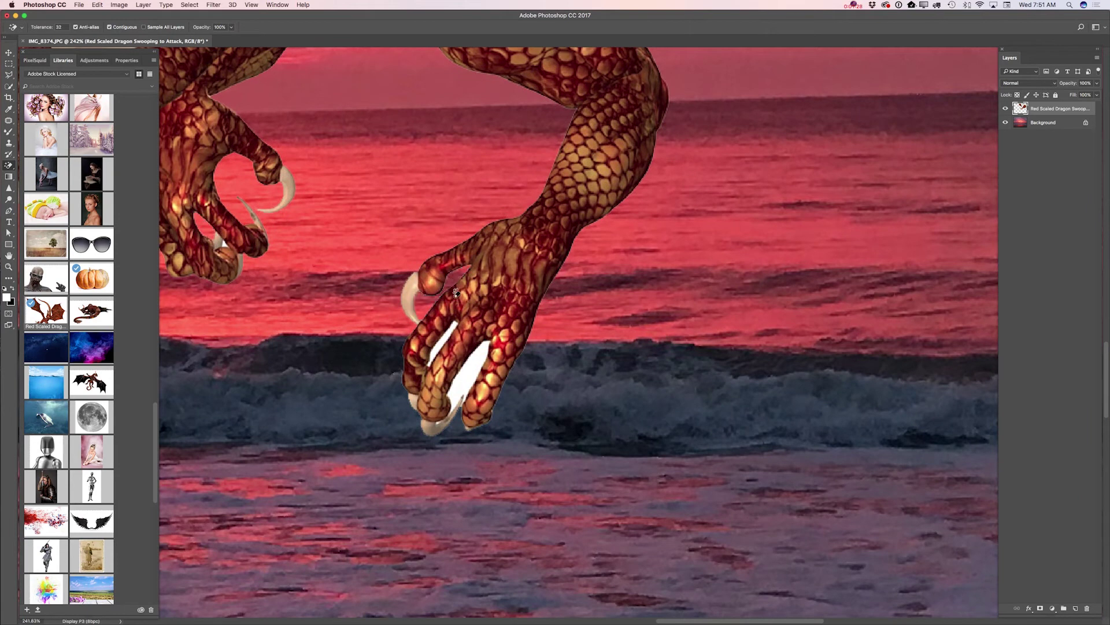
pyautogui.click(470, 369)
pyautogui.click(445, 347)
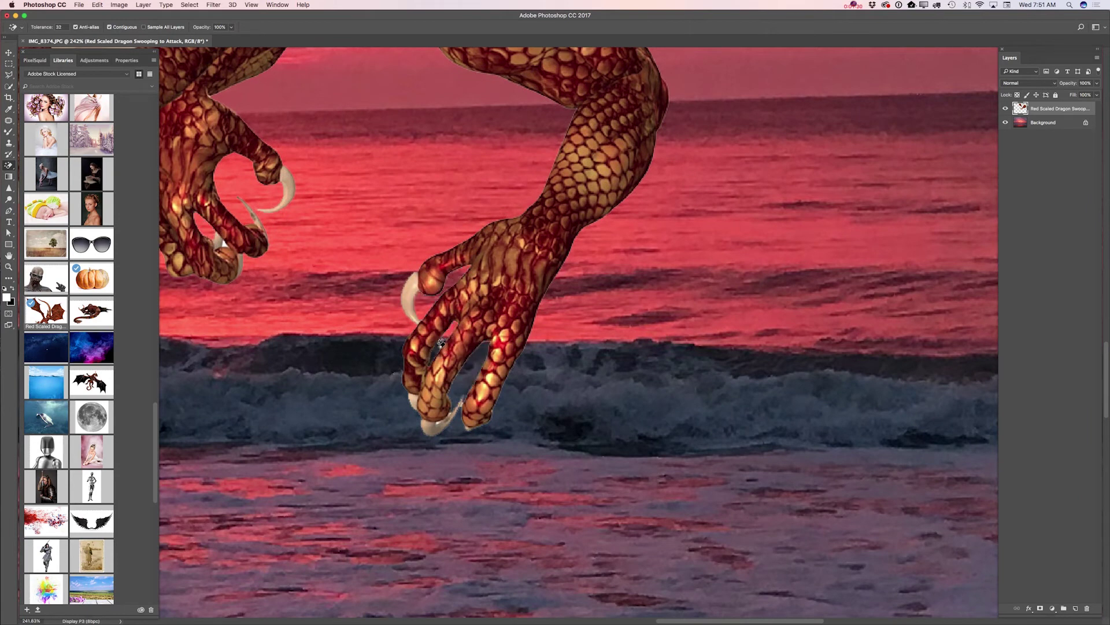
# - Zoom closely on the left claw, erase its leftover white pixels, then zoom out to the whole image
pyautogui.click(9, 266)
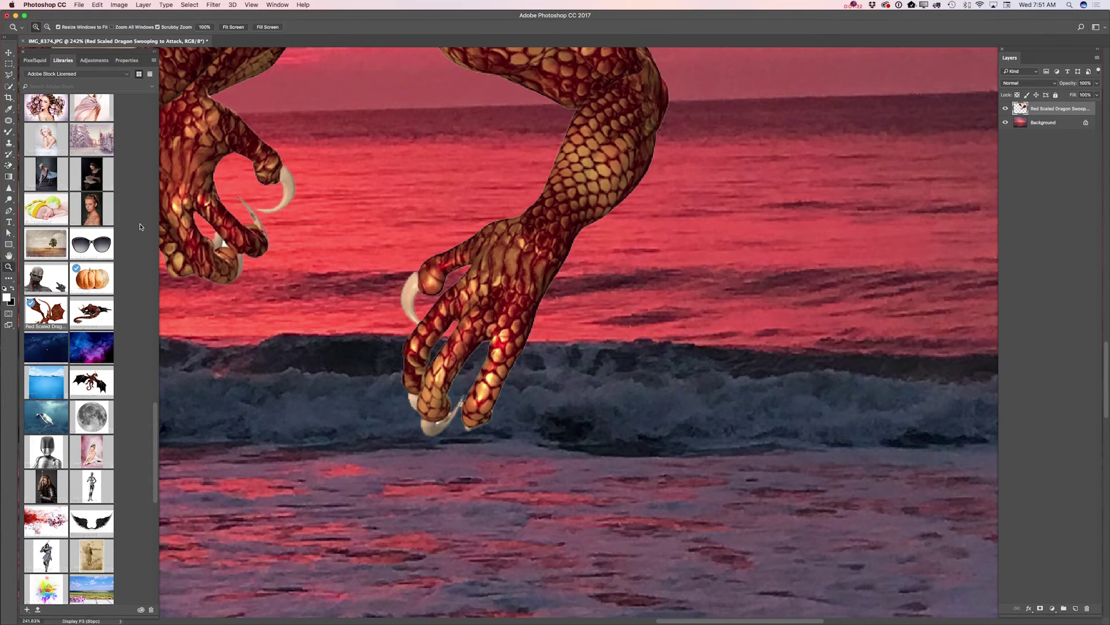
pyautogui.click(229, 249)
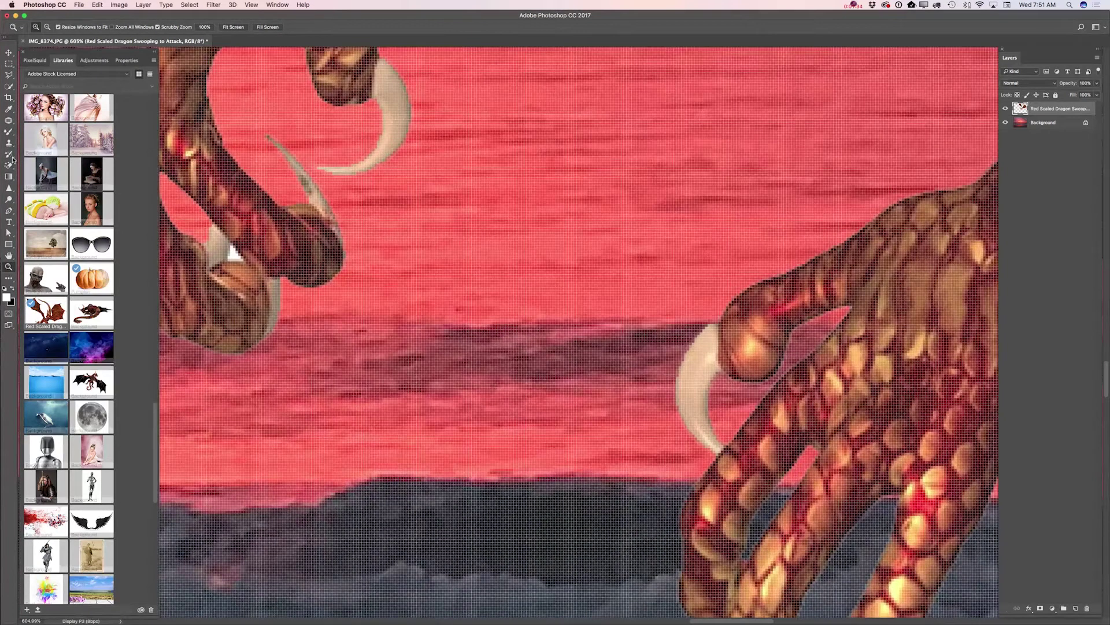
pyautogui.press('e')
pyautogui.click(234, 257)
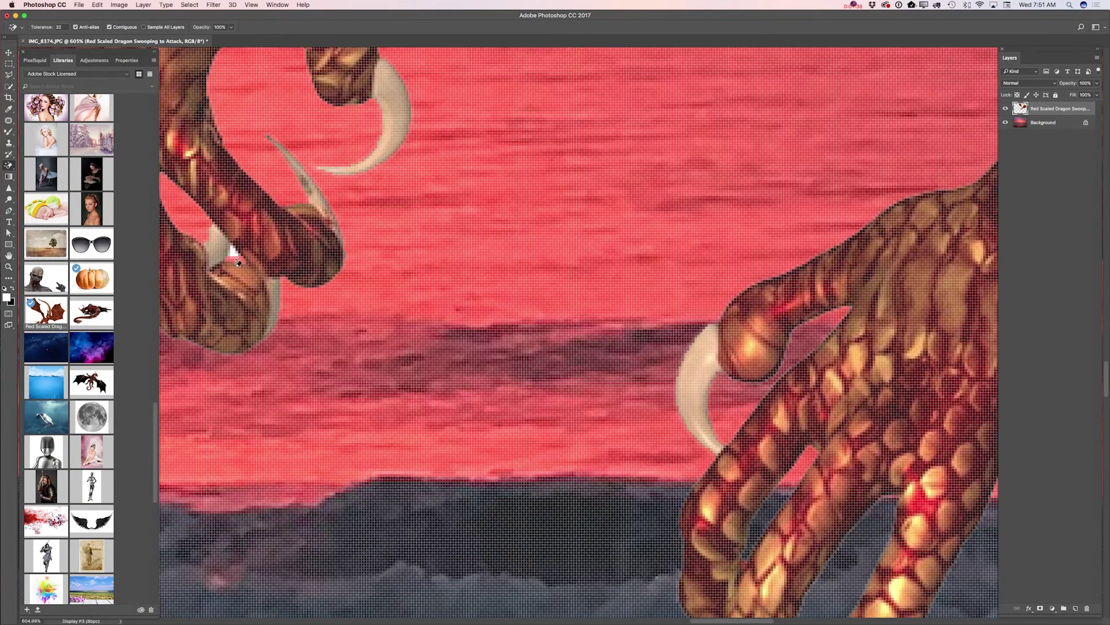
pyautogui.press('z')
pyautogui.press('super+0')
pyautogui.press('super+0')
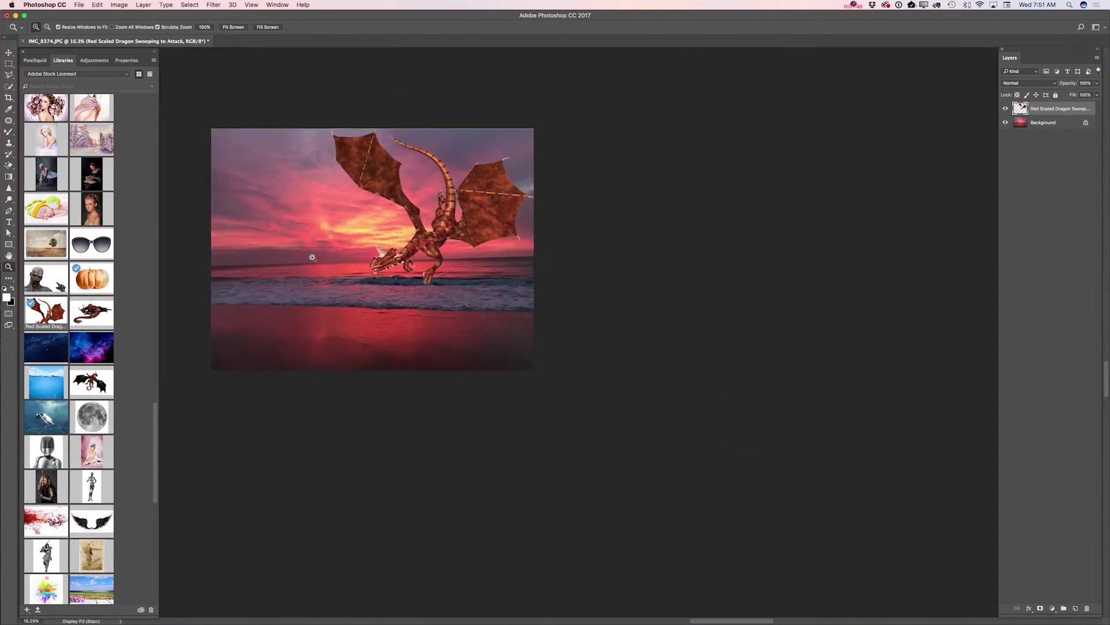
# - Clear a leftover white patch near the claw and bring the dragon's open mouth into close view
pyautogui.moveTo(376, 242); pyautogui.dragTo(419, 244)
pyautogui.click(8, 165)
pyautogui.click(9, 255)
pyautogui.moveTo(255, 276)
pyautogui.mouseDown()
pyautogui.moveTo(351, 287)
pyautogui.moveTo(551, 256)
pyautogui.mouseUp()
pyautogui.moveTo(401, 294)
pyautogui.mouseDown()
pyautogui.moveTo(426, 248)
pyautogui.moveTo(410, 223)
pyautogui.moveTo(428, 295)
pyautogui.moveTo(414, 220)
pyautogui.moveTo(376, 162)
pyautogui.mouseUp()
pyautogui.click(9, 267)
pyautogui.moveTo(167, 172)
pyautogui.mouseDown()
pyautogui.moveTo(231, 172)
pyautogui.moveTo(166, 172)
pyautogui.mouseUp()
# - Erase the white between the lower teeth, stepping back to restore the dark mouth interior, then zoom out
pyautogui.press('e')
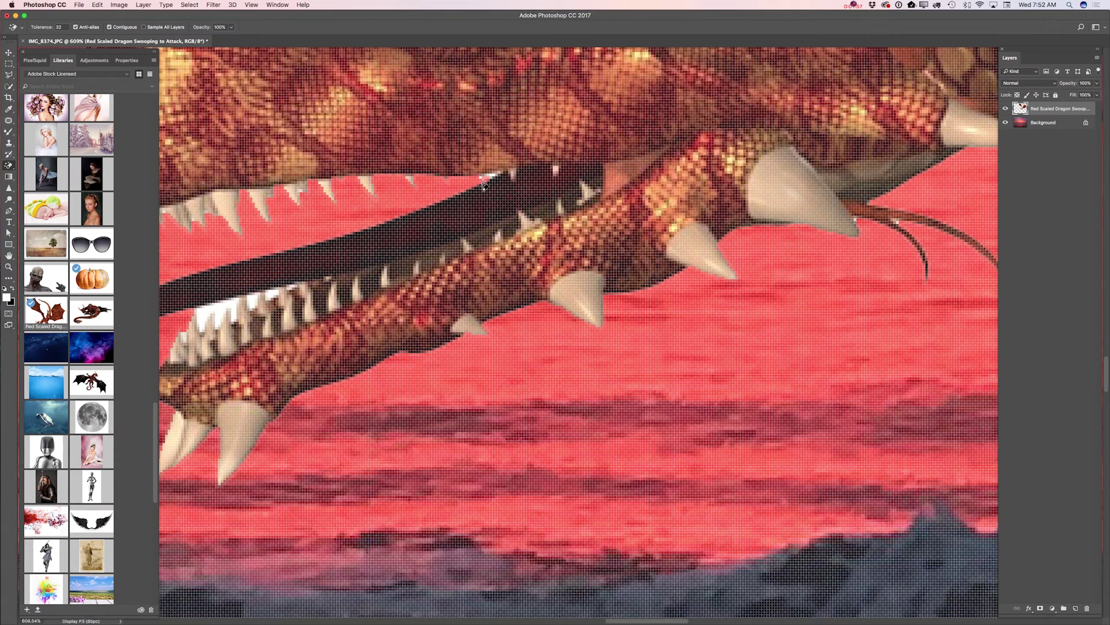
pyautogui.click(487, 188)
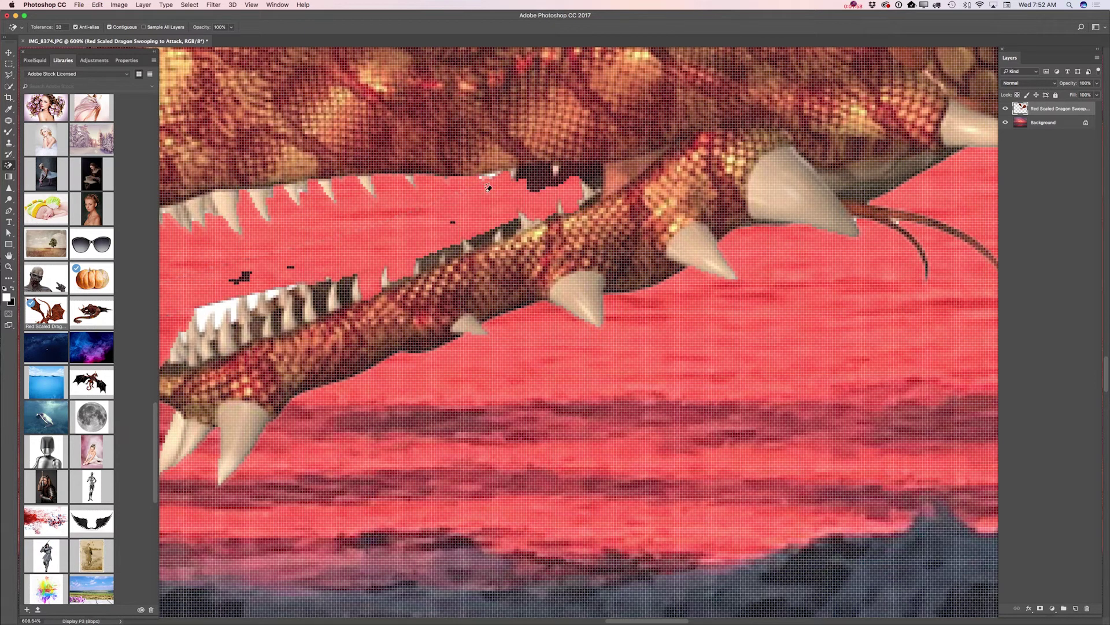
pyautogui.click(98, 5)
pyautogui.click(145, 32)
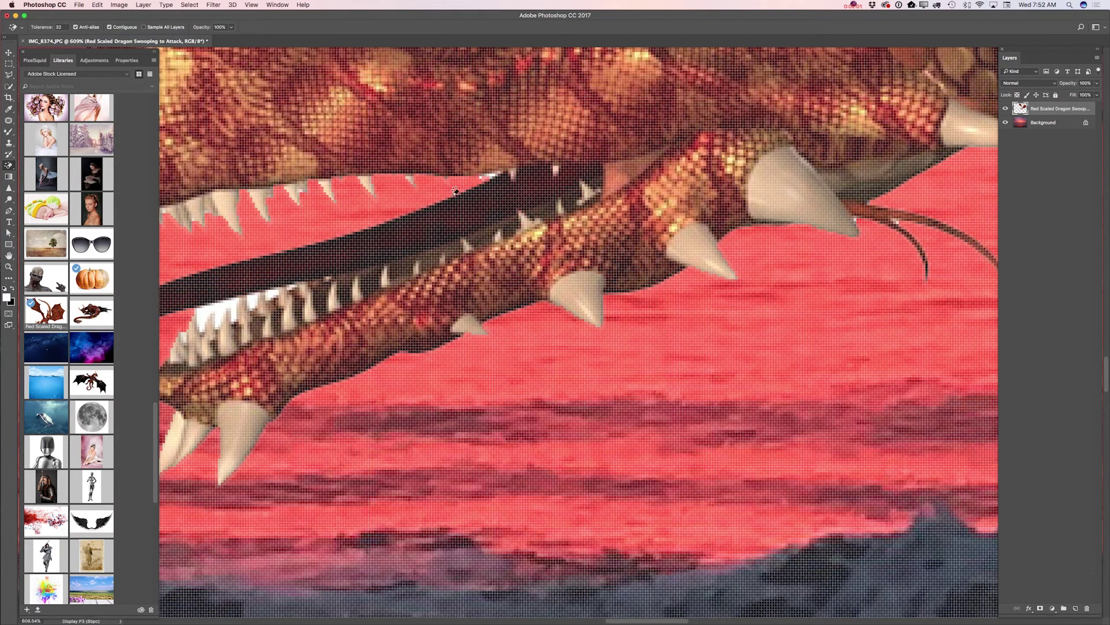
pyautogui.click(202, 312)
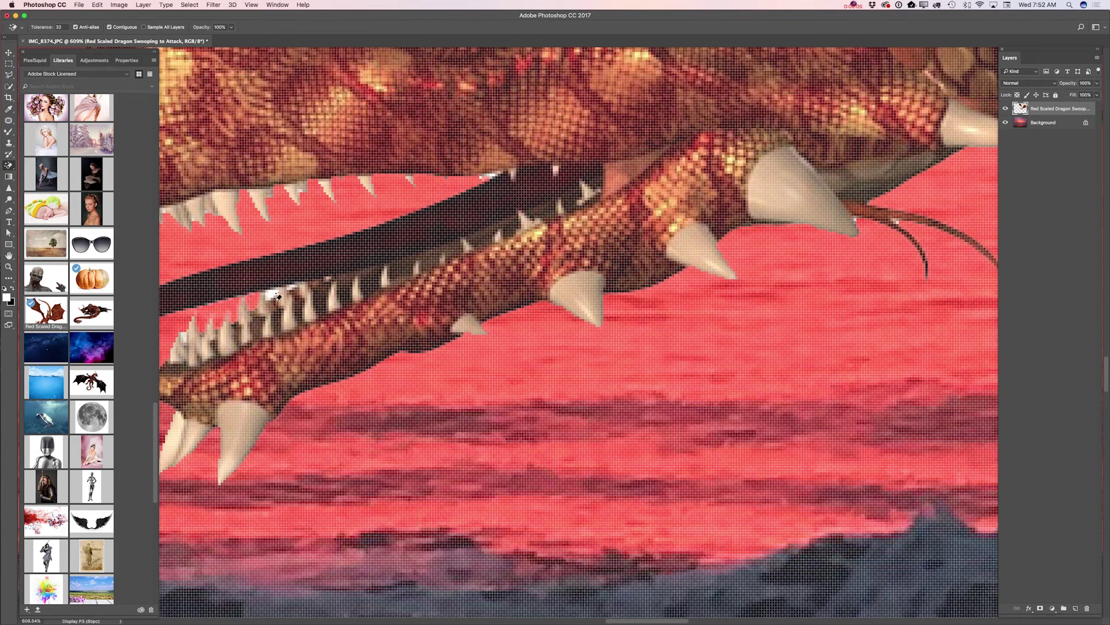
pyautogui.click(290, 292)
pyautogui.press('z')
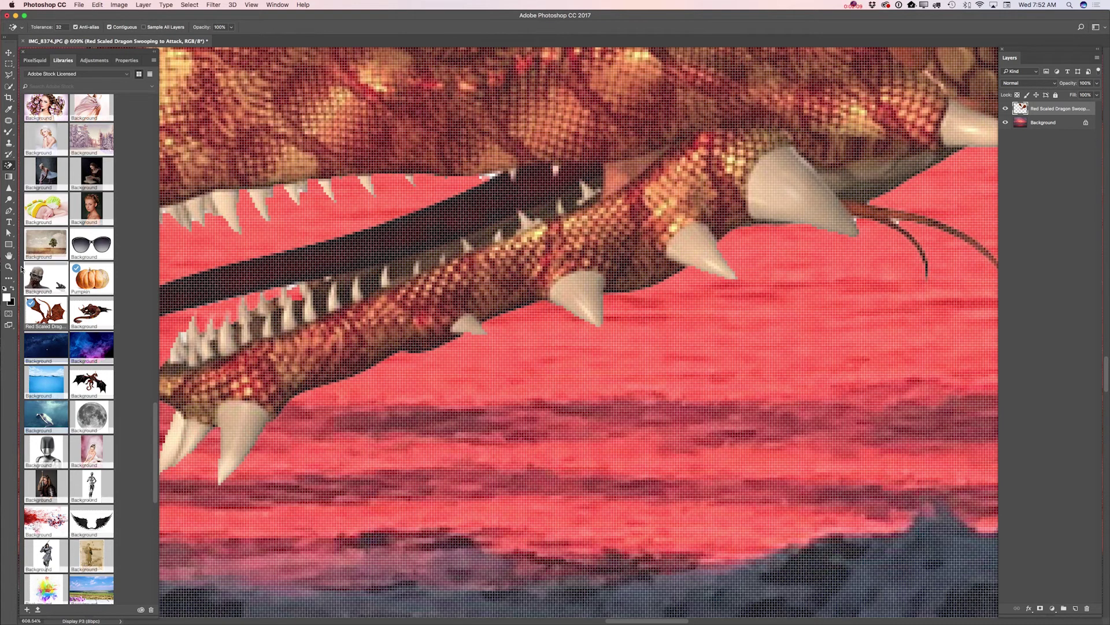
pyautogui.moveTo(347, 317); pyautogui.dragTo(249, 315)
pyautogui.moveTo(452, 277); pyautogui.dragTo(443, 280)
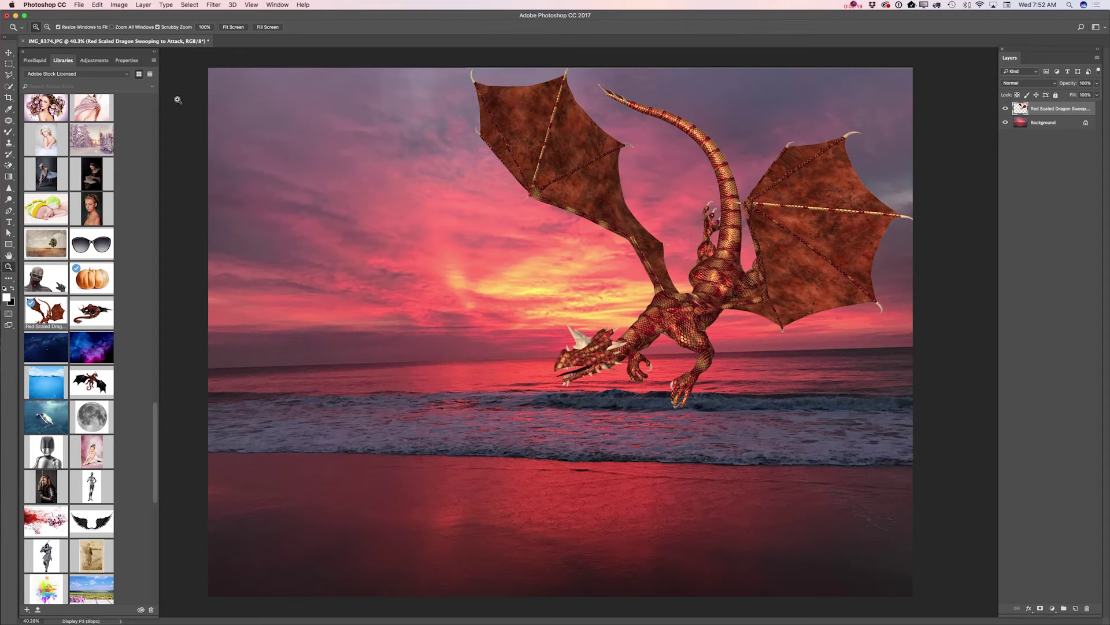
# - Shift the dragon up and to the right over the sunset, then zoom in on its head
pyautogui.click(9, 53)
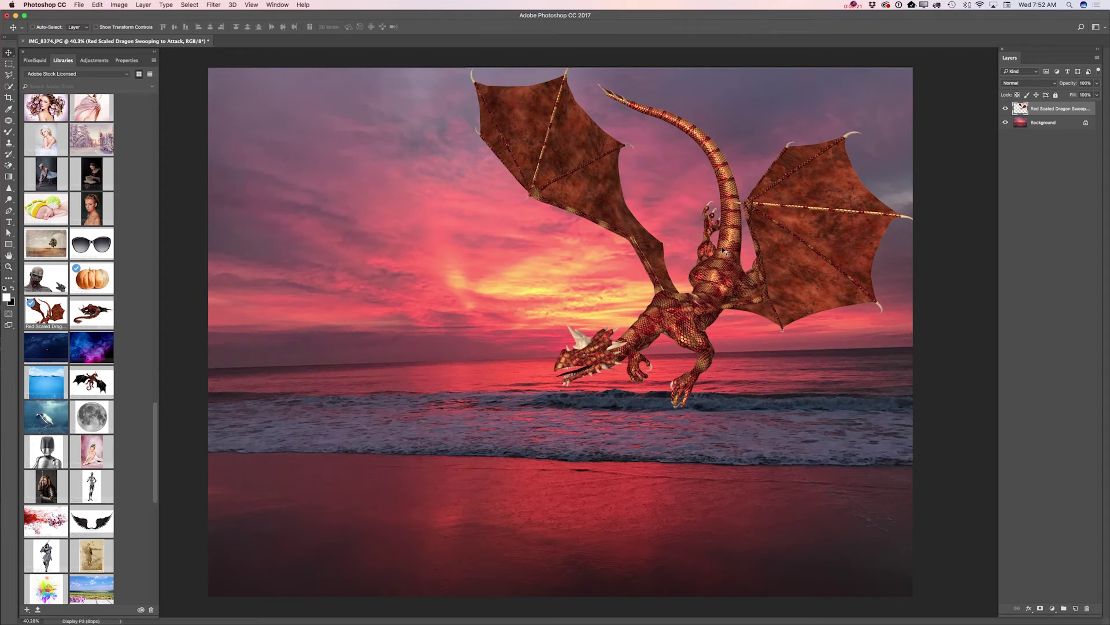
pyautogui.moveTo(763, 254); pyautogui.dragTo(816, 225)
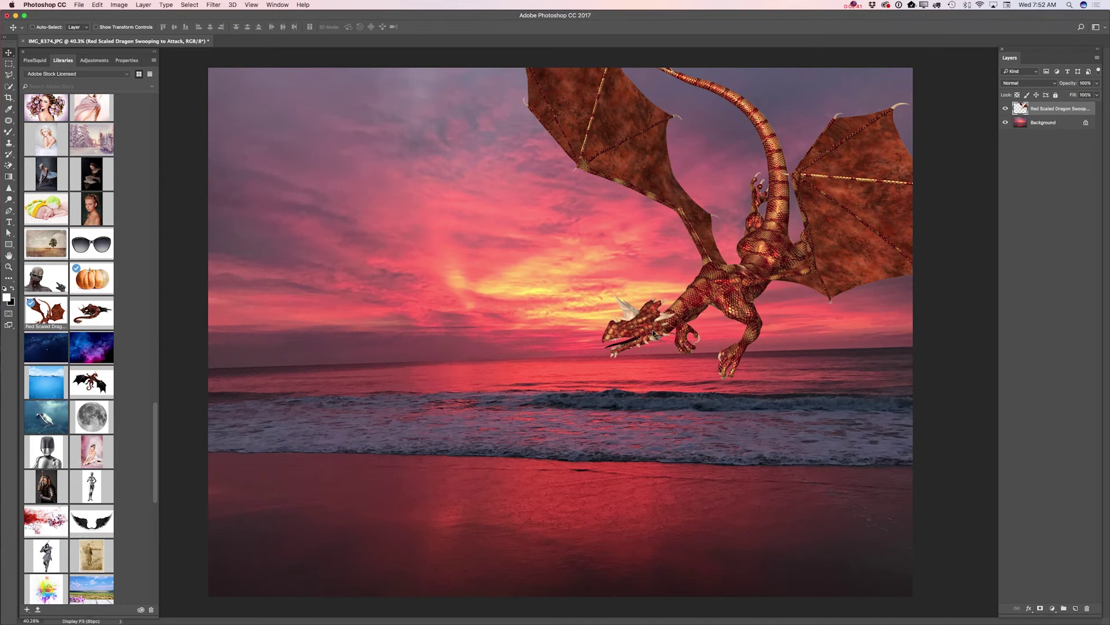
pyautogui.click(8, 266)
pyautogui.moveTo(558, 329); pyautogui.dragTo(681, 352)
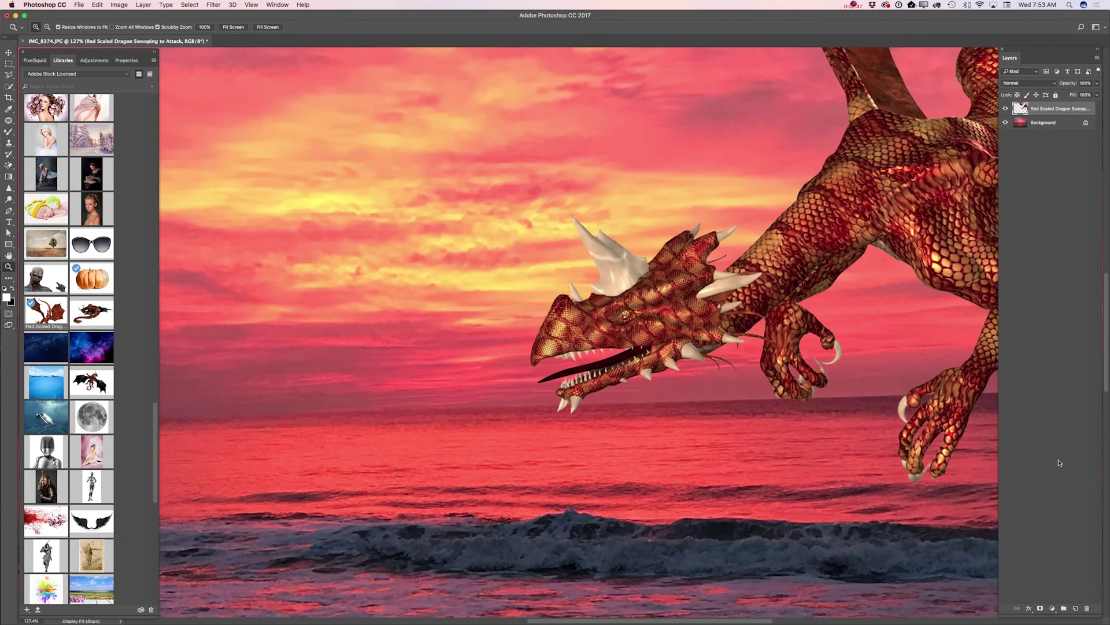
# - Add Layer 1 and draw a Pen path along the lower jaw curving out over the sea
pyautogui.click(1076, 608)
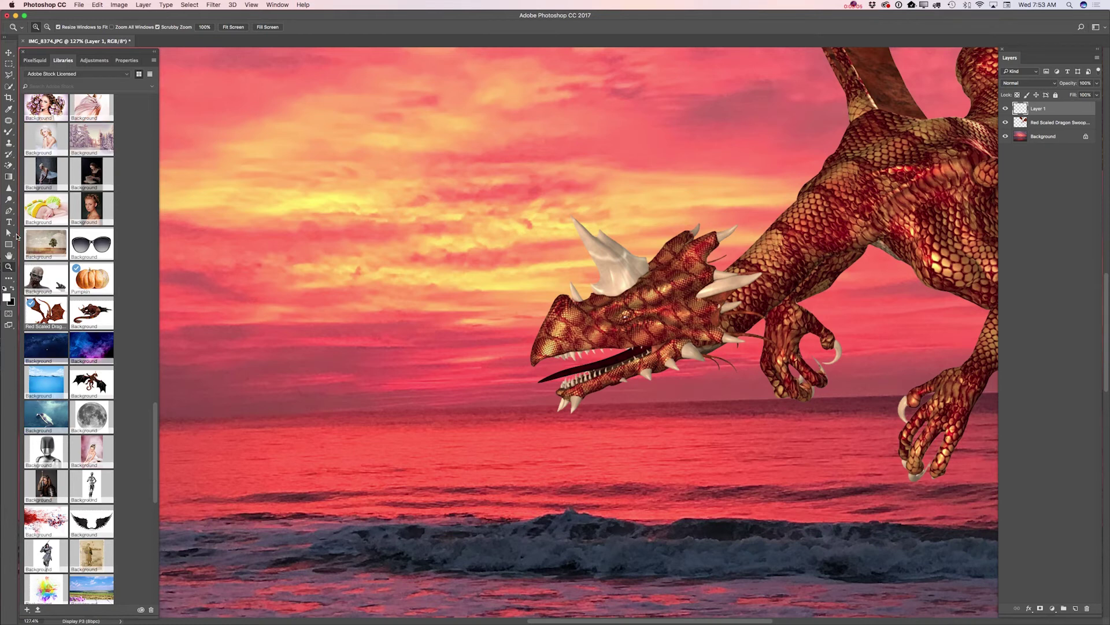
pyautogui.moveTo(9, 211); pyautogui.dragTo(38, 213)
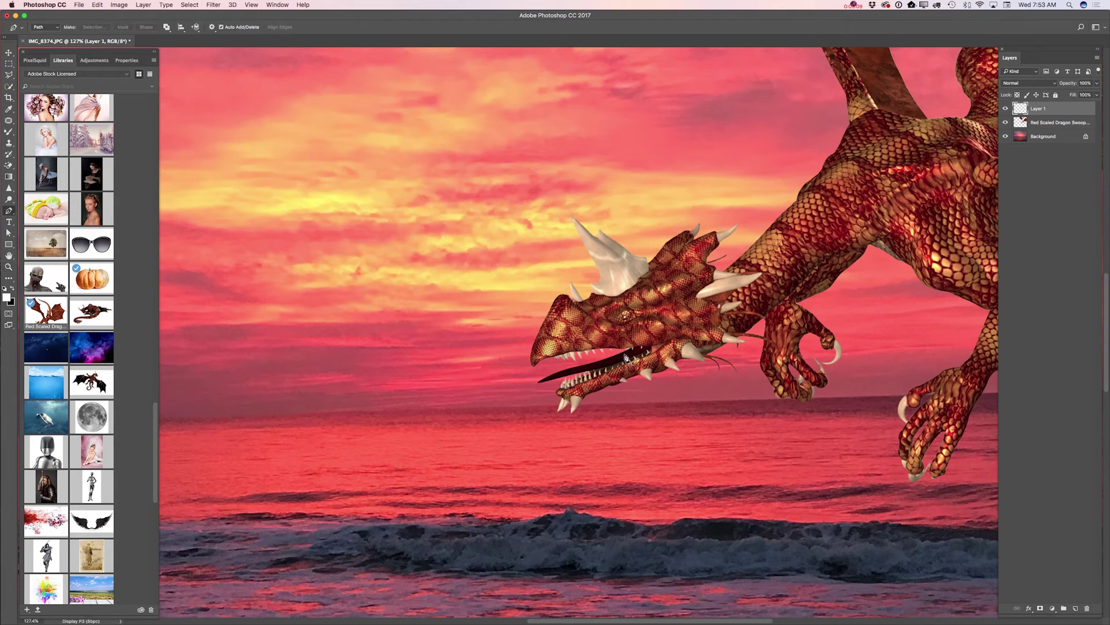
pyautogui.click(633, 353)
pyautogui.click(613, 362)
pyautogui.click(574, 370)
pyautogui.click(543, 379)
pyautogui.moveTo(450, 434); pyautogui.dragTo(468, 428)
pyautogui.click(212, 5)
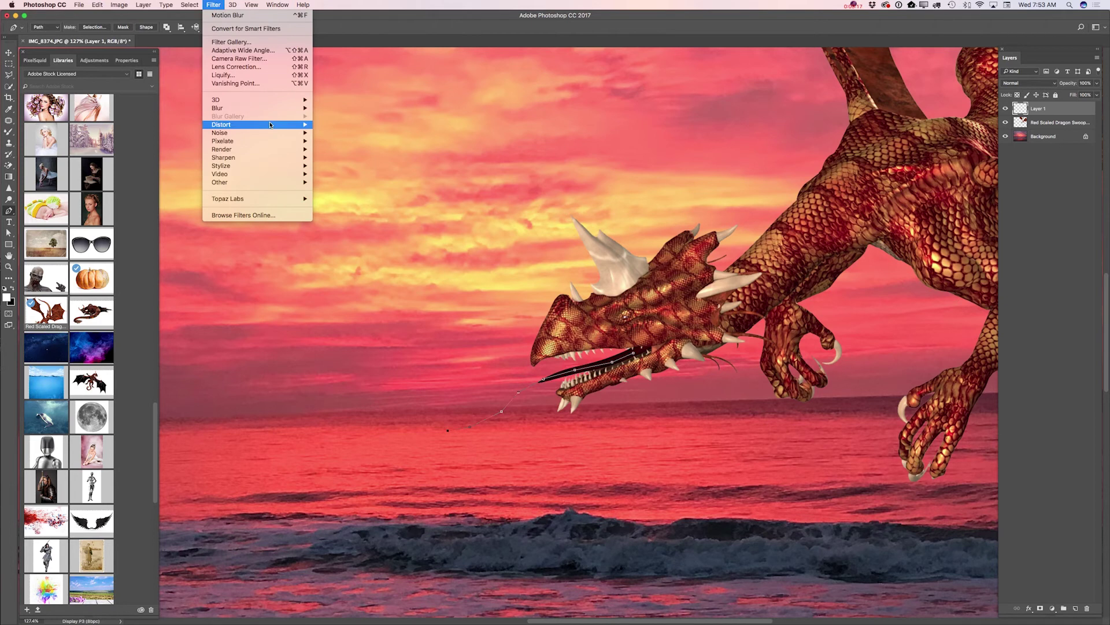
# - Render a Flame along the path with type 5. Multiple Flames Various Angle, length 123, width 333
pyautogui.moveTo(271, 150)
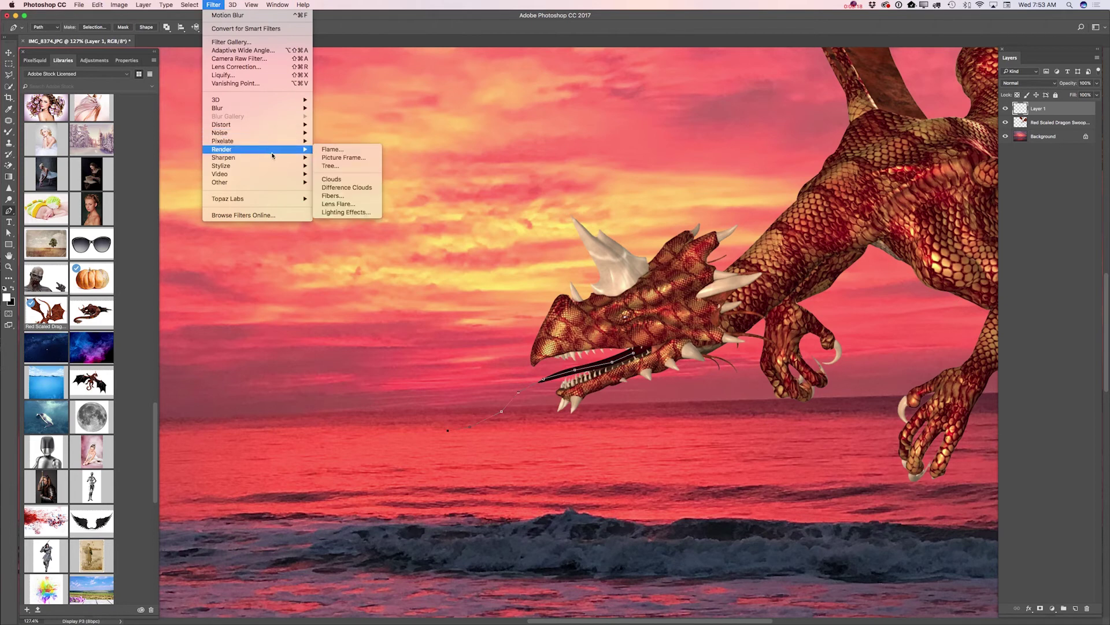
pyautogui.click(334, 150)
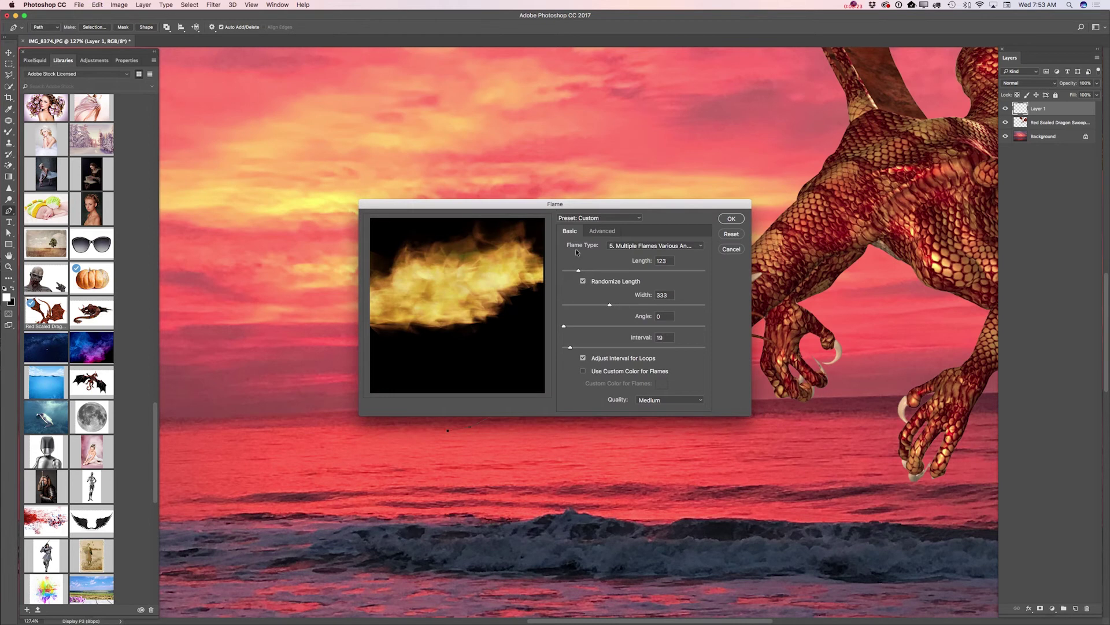
pyautogui.click(602, 232)
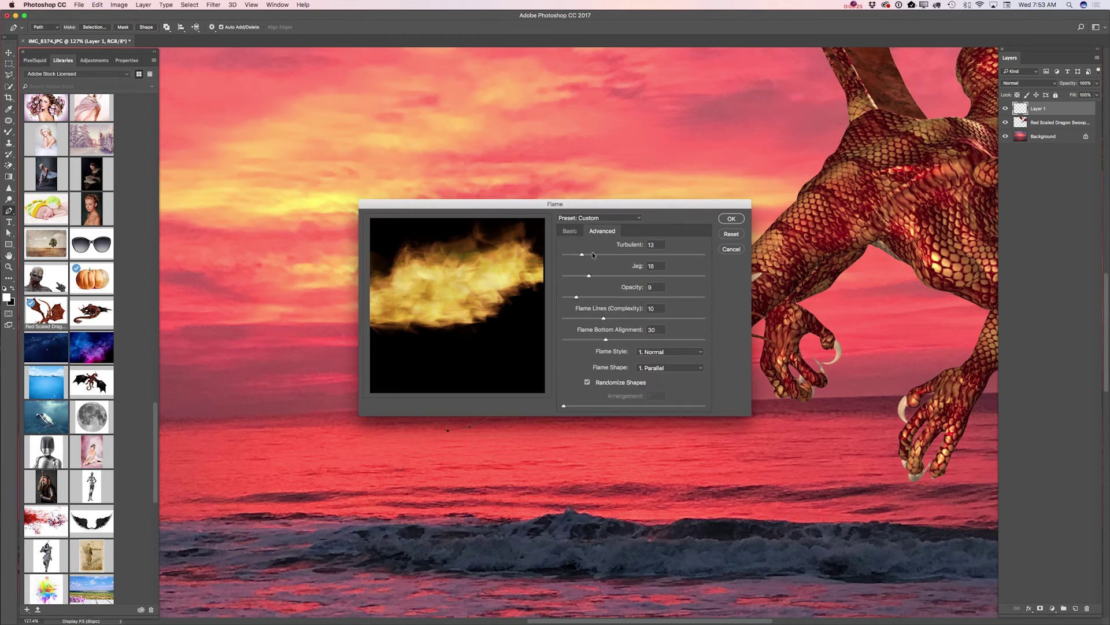
pyautogui.click(566, 233)
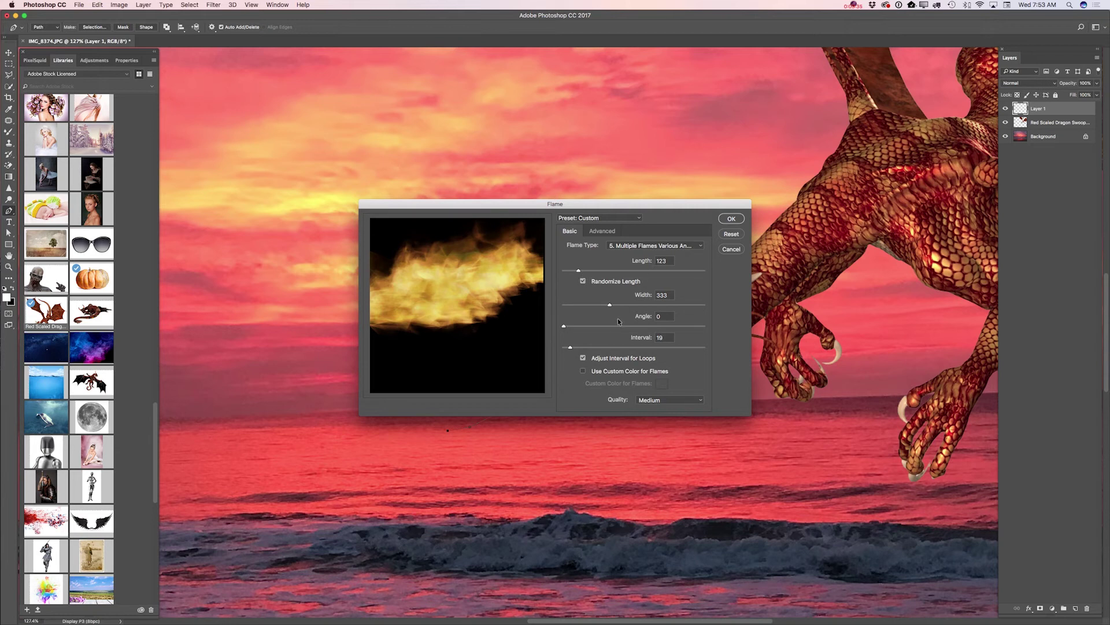
pyautogui.click(591, 233)
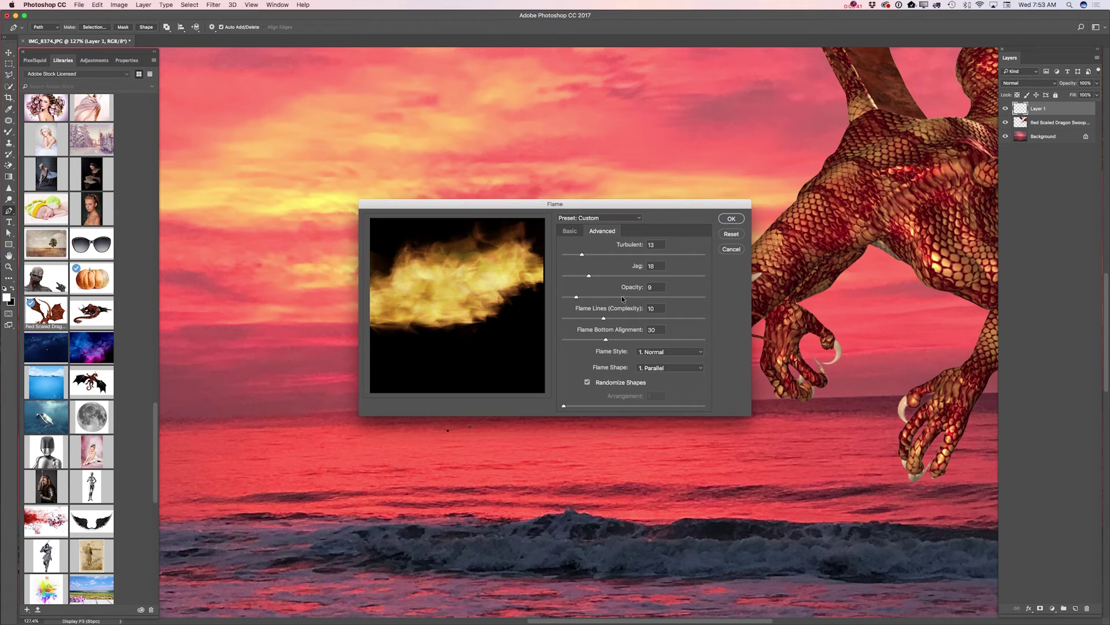
pyautogui.click(567, 232)
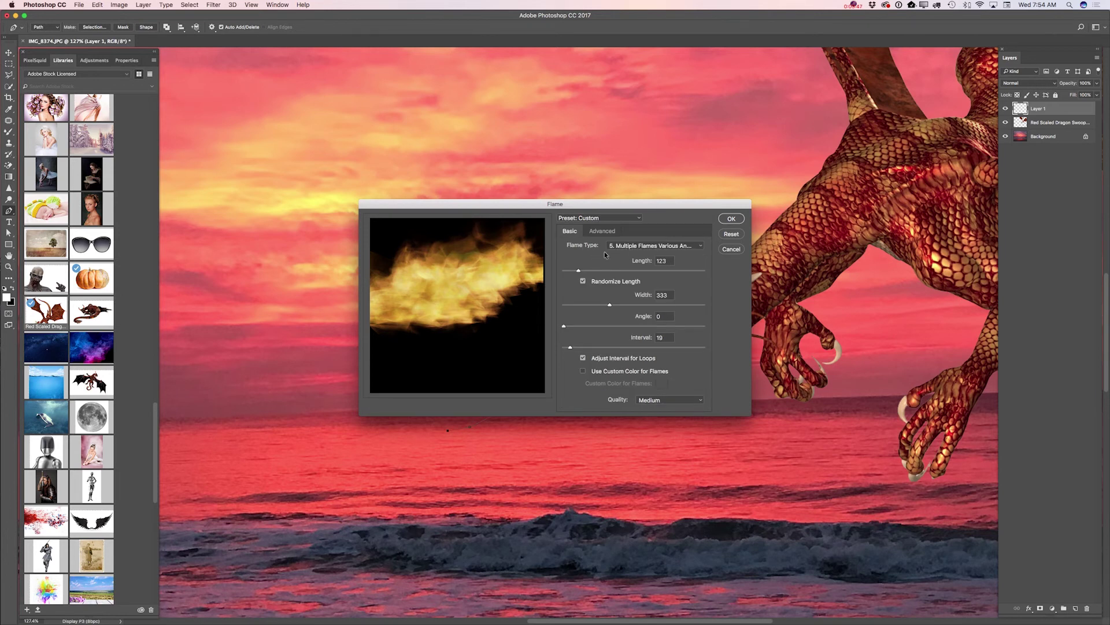
pyautogui.click(631, 248)
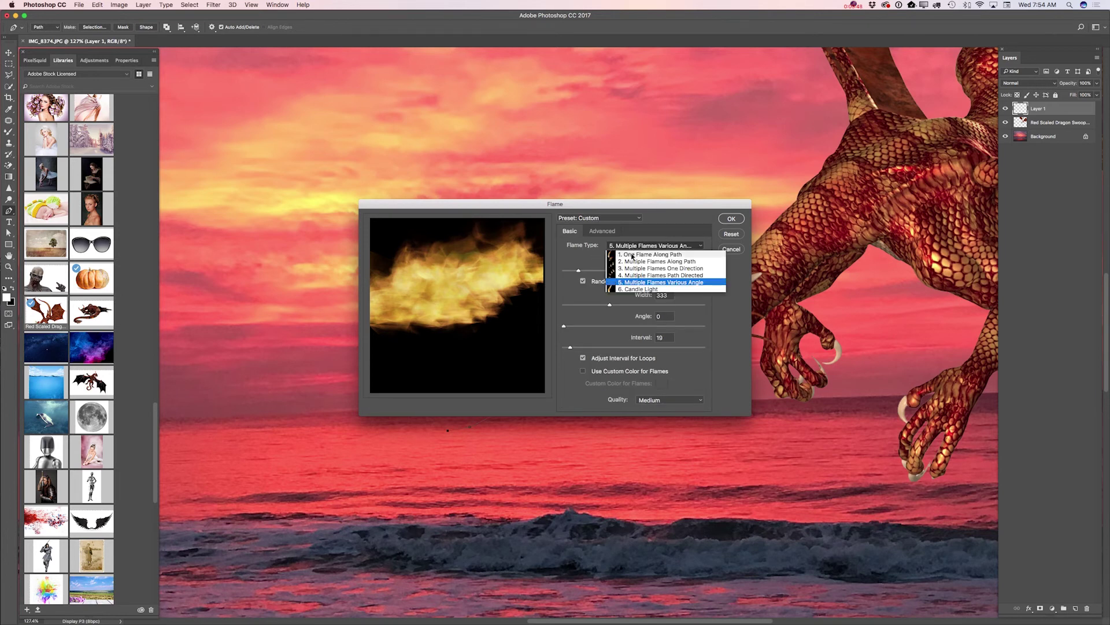
pyautogui.click(642, 283)
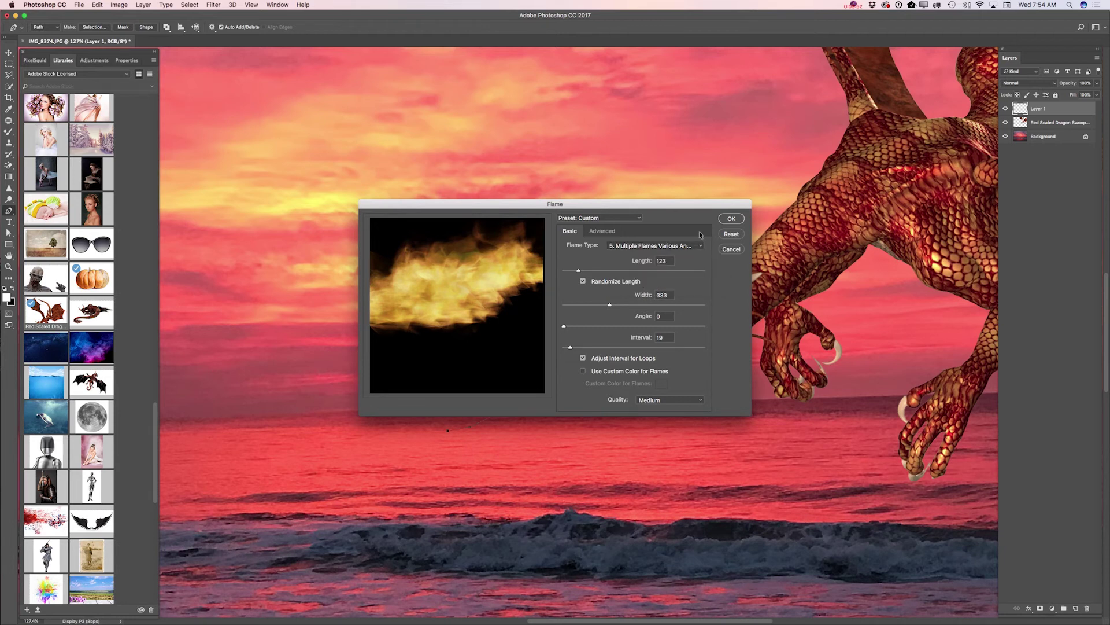
pyautogui.click(730, 219)
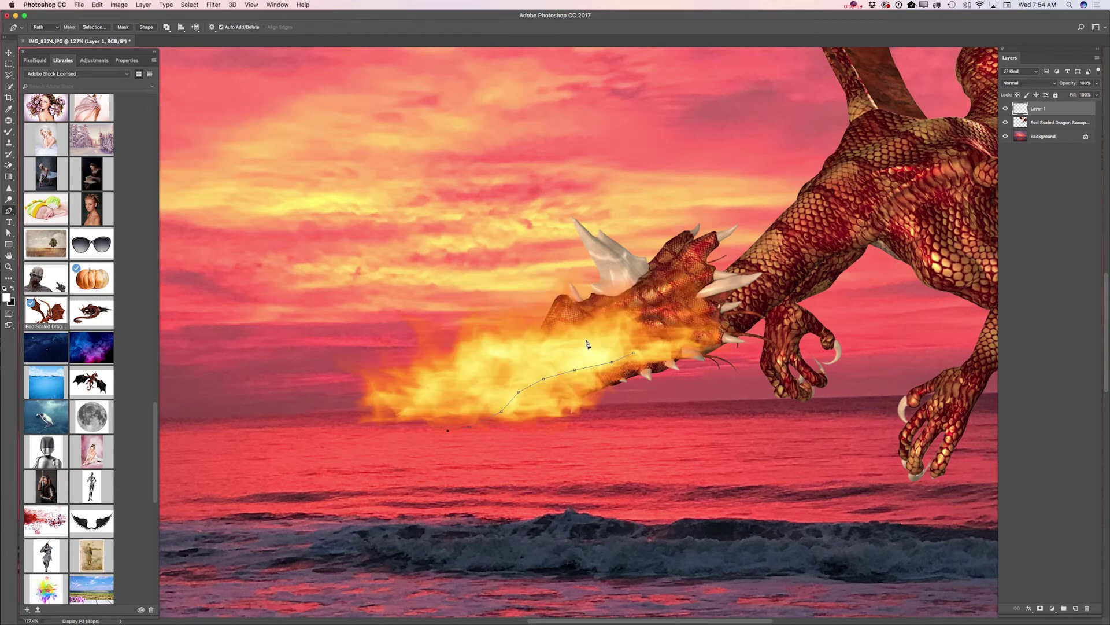
# - Deselect the flame path and move the fire left and down toward the dragon
pyautogui.press('Escape')
pyautogui.press('v')
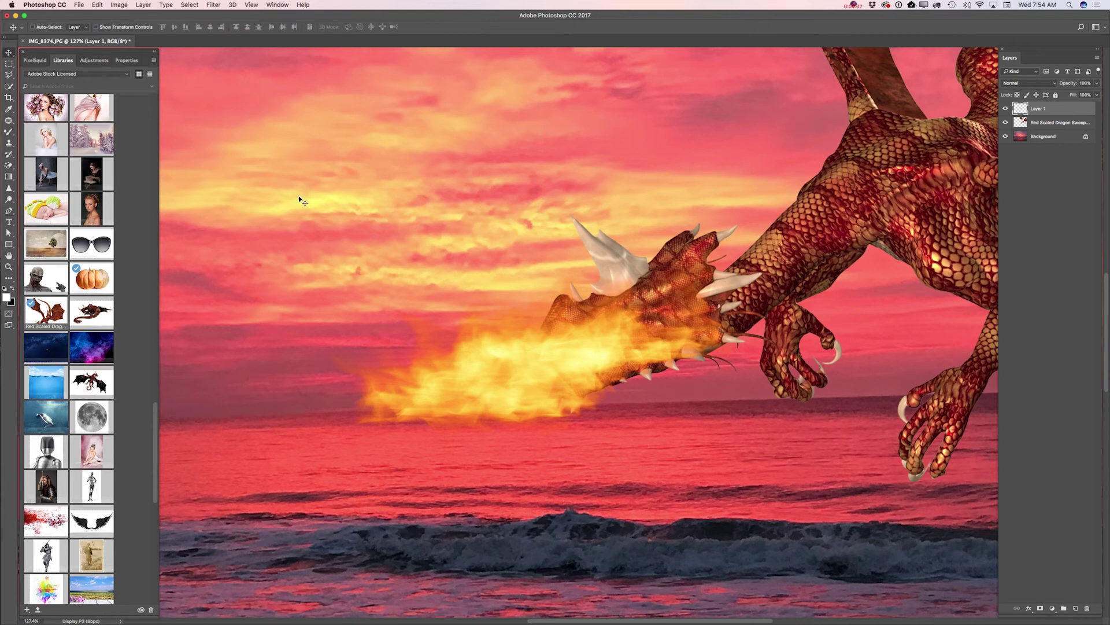
pyautogui.moveTo(556, 337); pyautogui.dragTo(508, 371)
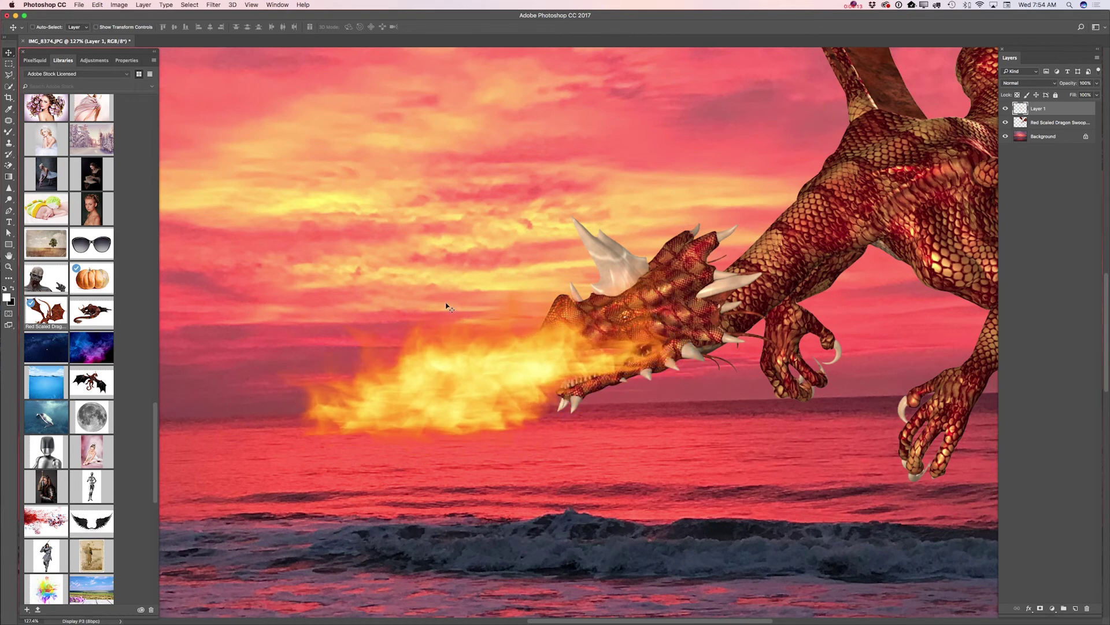
# - Free Transform the fire, rotating it to about -8.73° and nudging it into the dragon's jaws
pyautogui.click(97, 5)
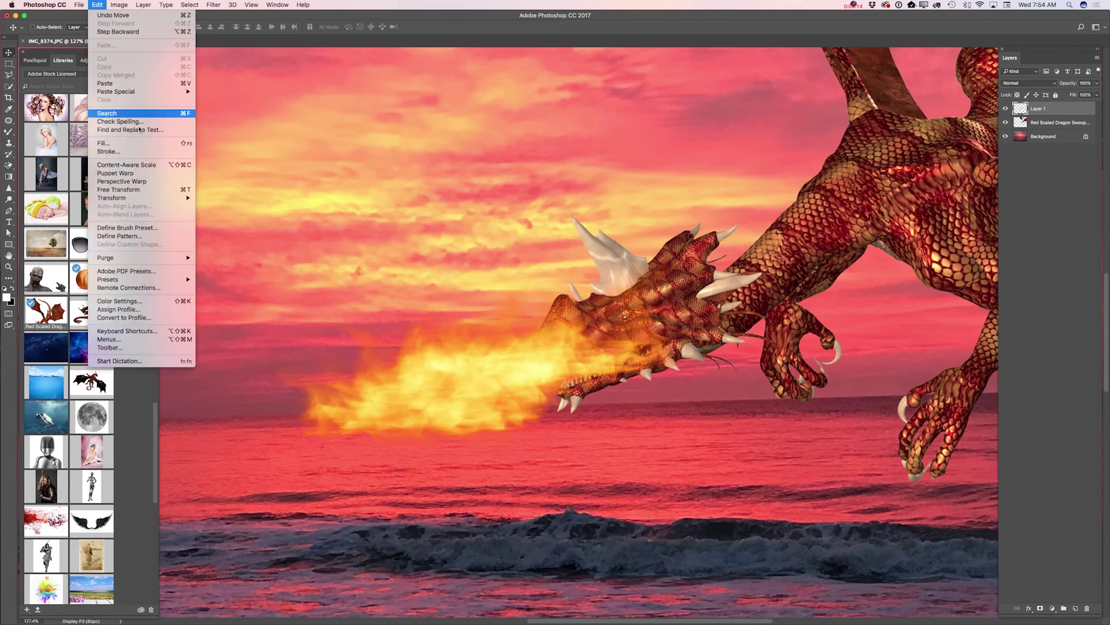
pyautogui.click(182, 192)
pyautogui.moveTo(347, 223); pyautogui.dragTo(334, 210)
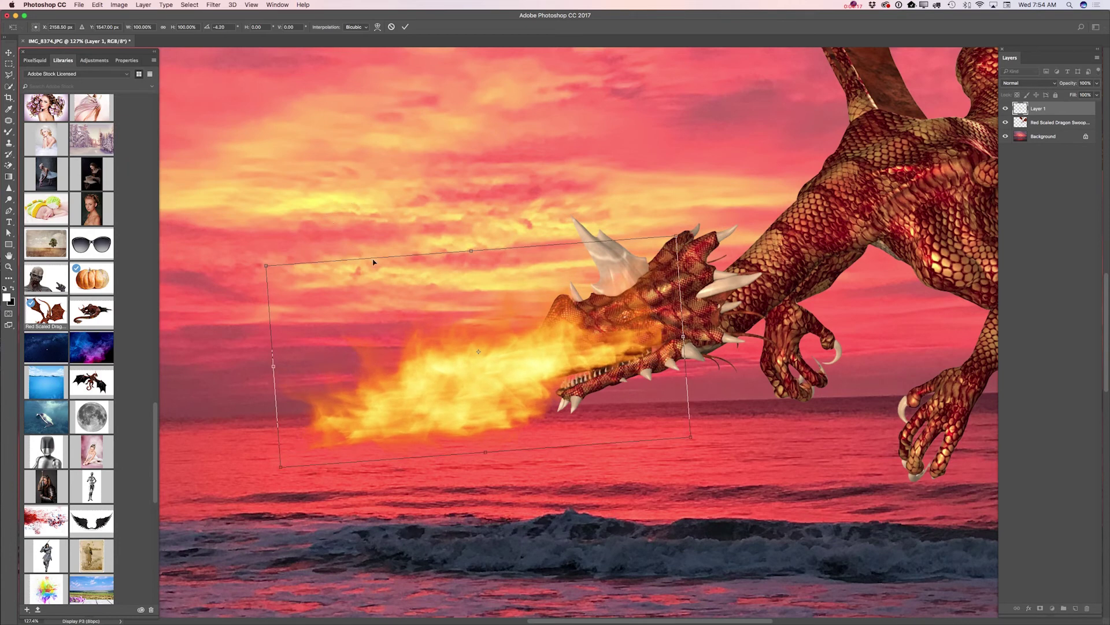
pyautogui.moveTo(508, 369)
pyautogui.mouseDown()
pyautogui.moveTo(504, 393)
pyautogui.moveTo(514, 371)
pyautogui.moveTo(519, 379)
pyautogui.mouseUp()
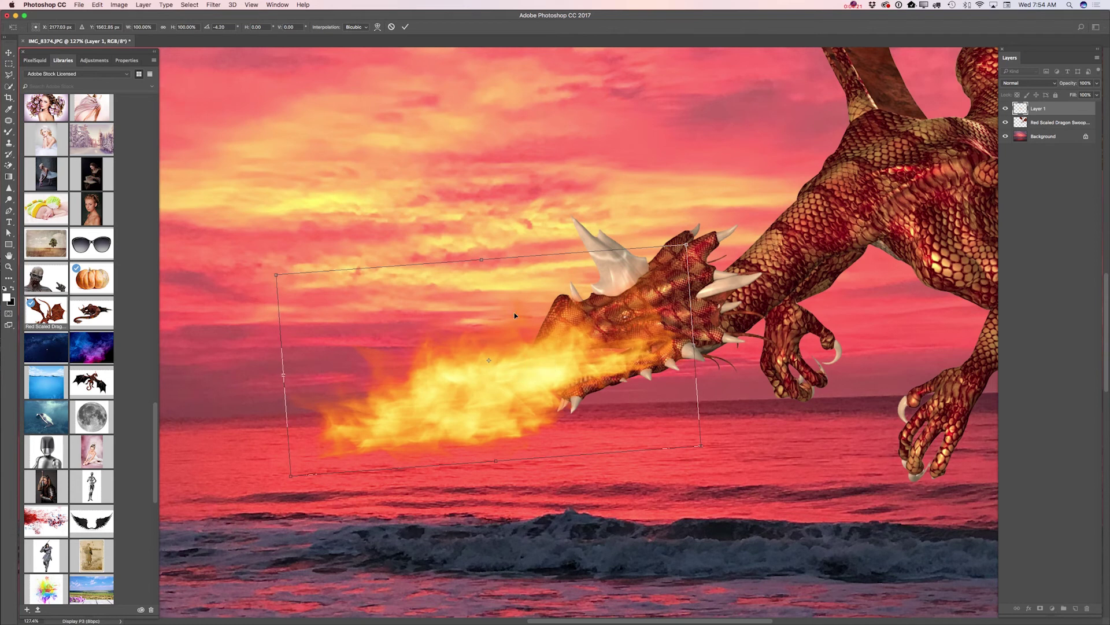
pyautogui.moveTo(438, 232); pyautogui.dragTo(446, 228)
pyautogui.moveTo(503, 370); pyautogui.dragTo(506, 370)
pyautogui.click(406, 27)
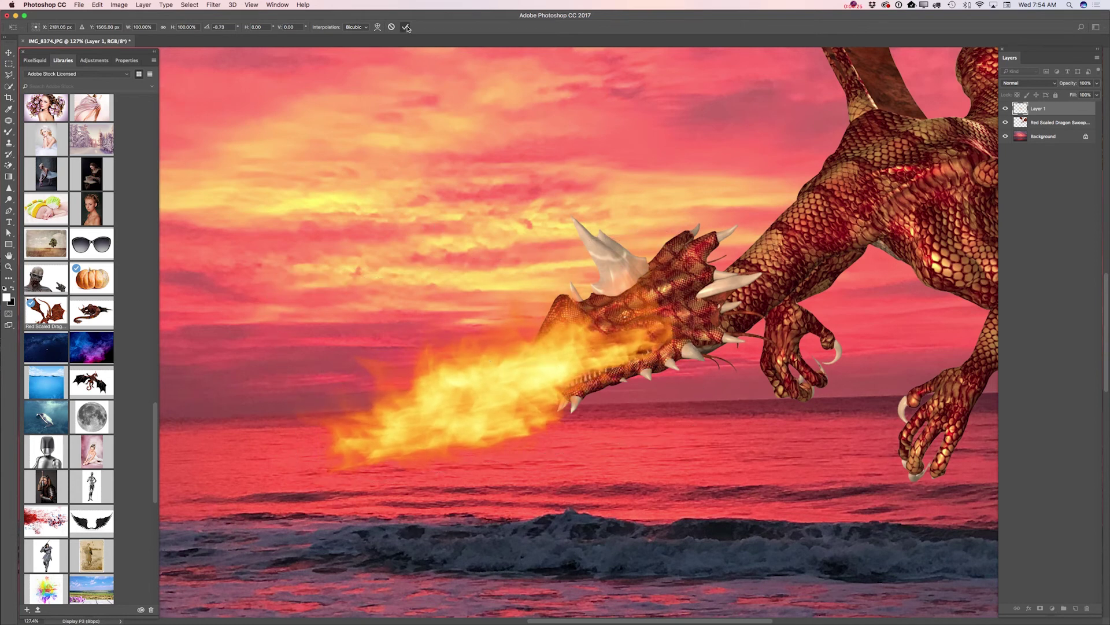
# - Add a layer mask to the fire layer and drag a 100% opacity gradient over the snout
pyautogui.click(1039, 610)
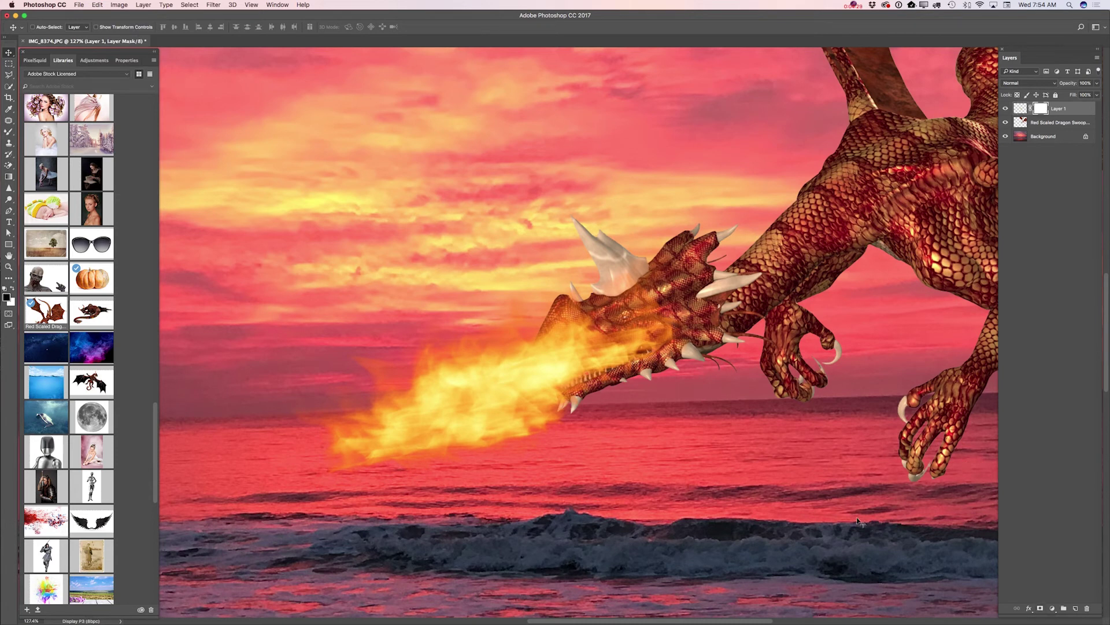
pyautogui.click(9, 176)
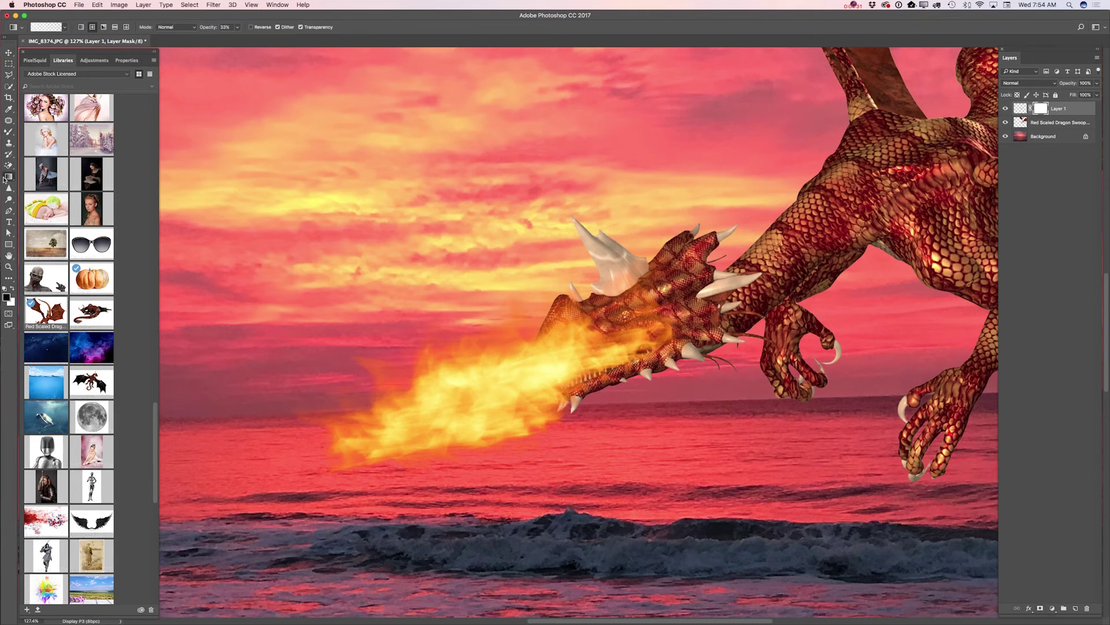
pyautogui.click(51, 175)
pyautogui.click(237, 27)
pyautogui.moveTo(237, 38); pyautogui.dragTo(284, 82)
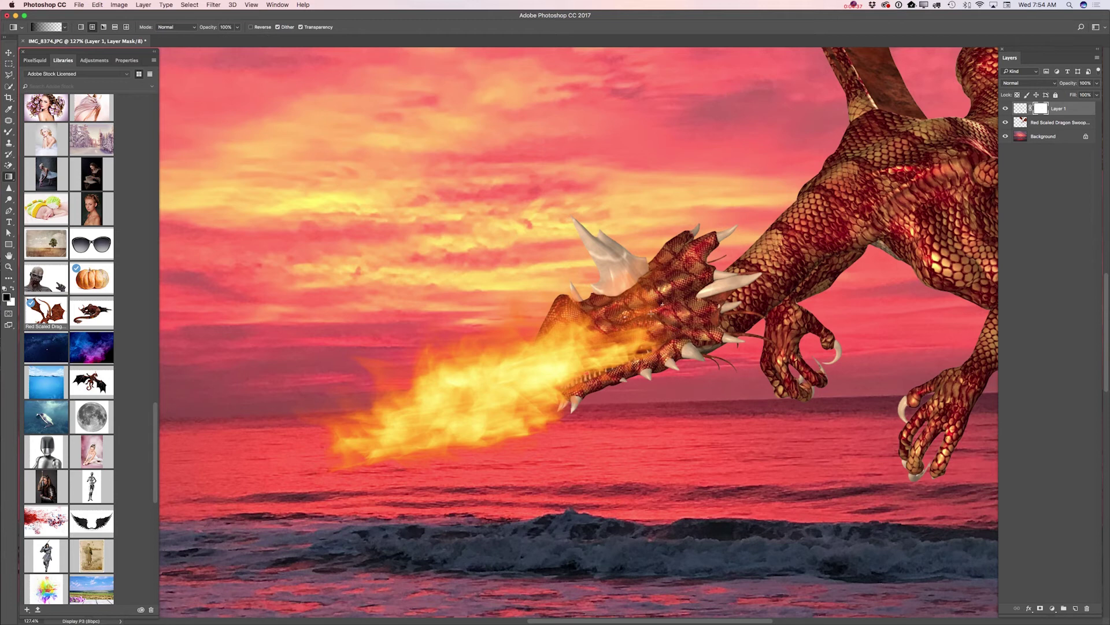
pyautogui.moveTo(572, 338); pyautogui.dragTo(572, 338)
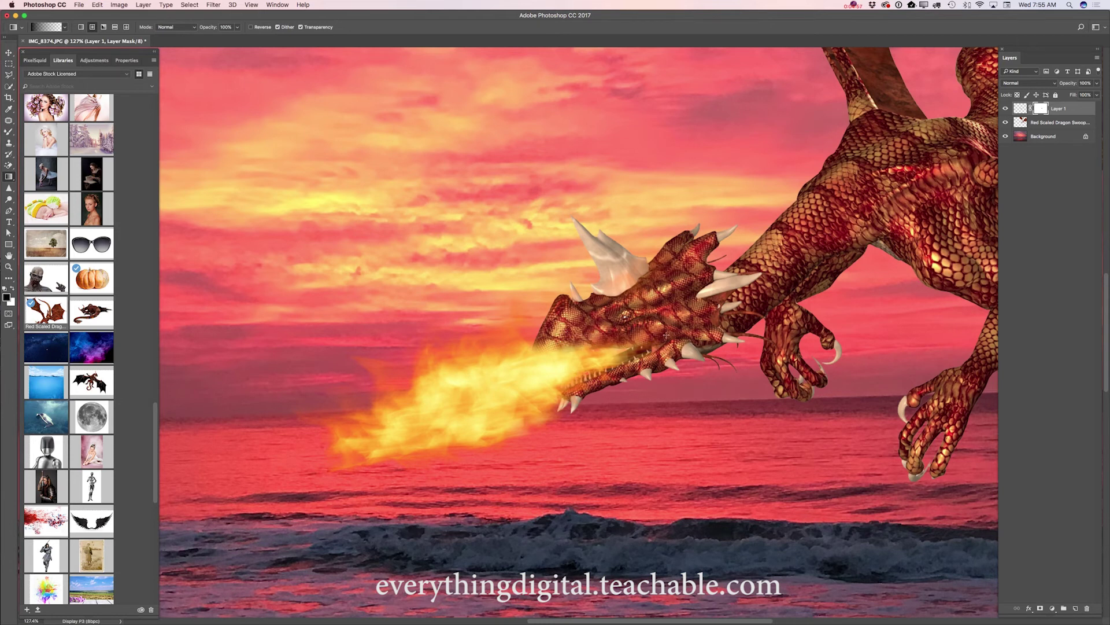
# - Lower the gradient opacity and drag another soft fade across the fire near the snout
pyautogui.click(237, 27)
pyautogui.moveTo(240, 38); pyautogui.dragTo(208, 45)
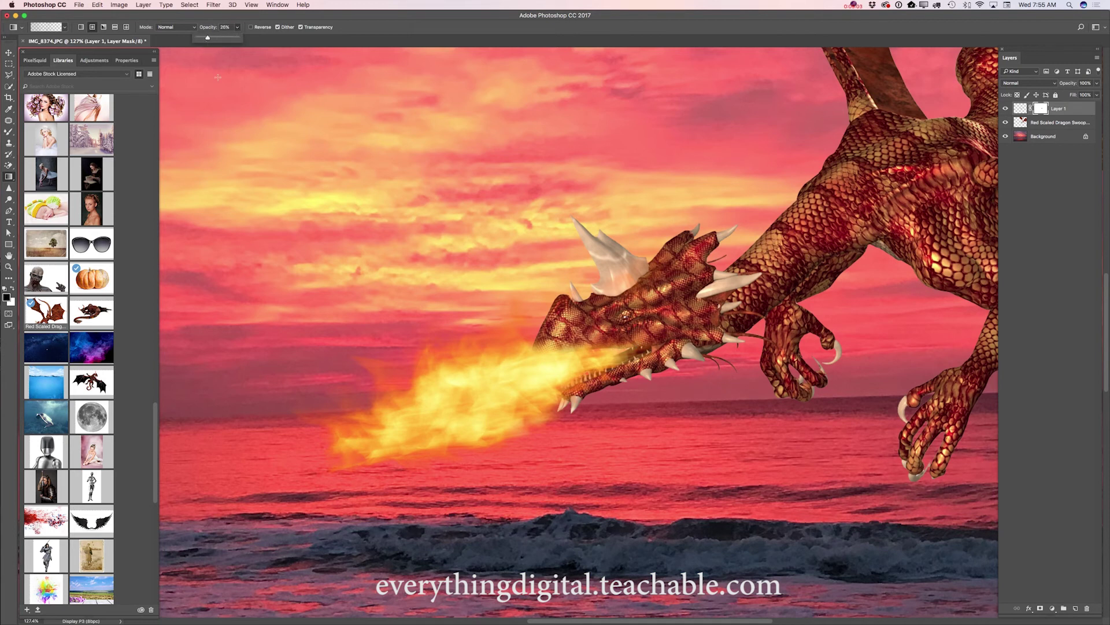
pyautogui.moveTo(469, 331); pyautogui.dragTo(483, 377)
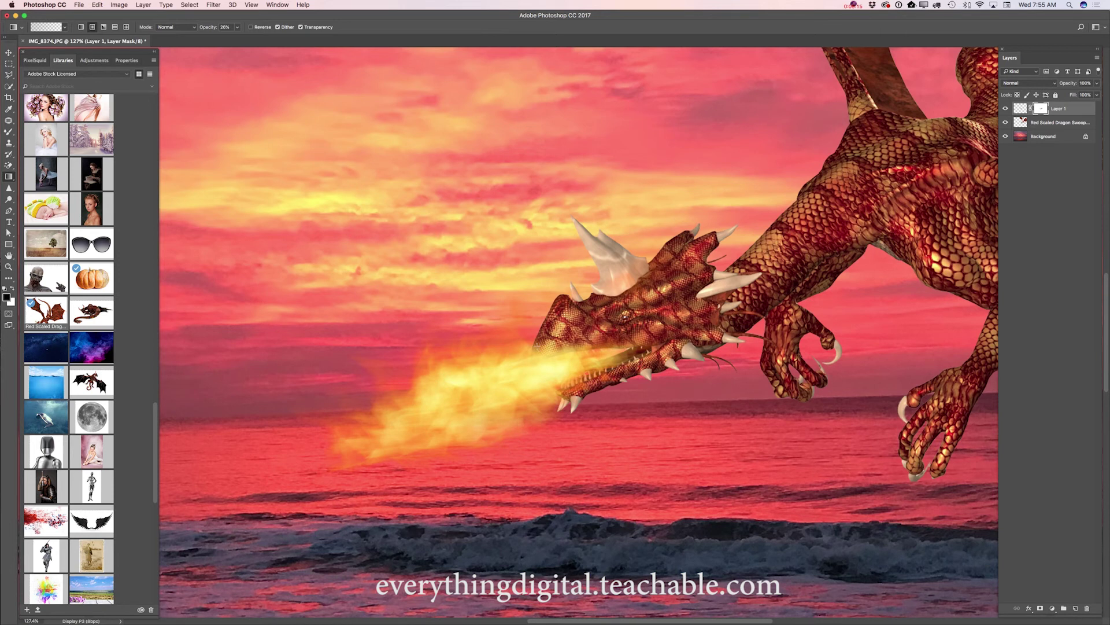
# - Zoom out, merge the fire down into the dragon layer, and duplicate the merged layer
pyautogui.press('z')
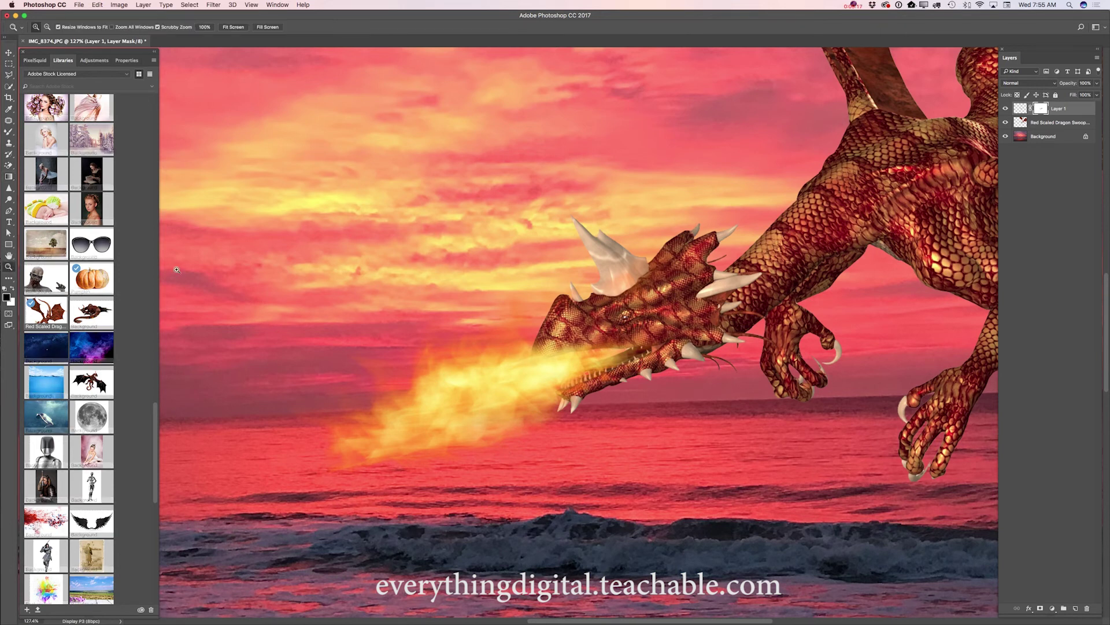
pyautogui.moveTo(431, 329); pyautogui.dragTo(460, 341)
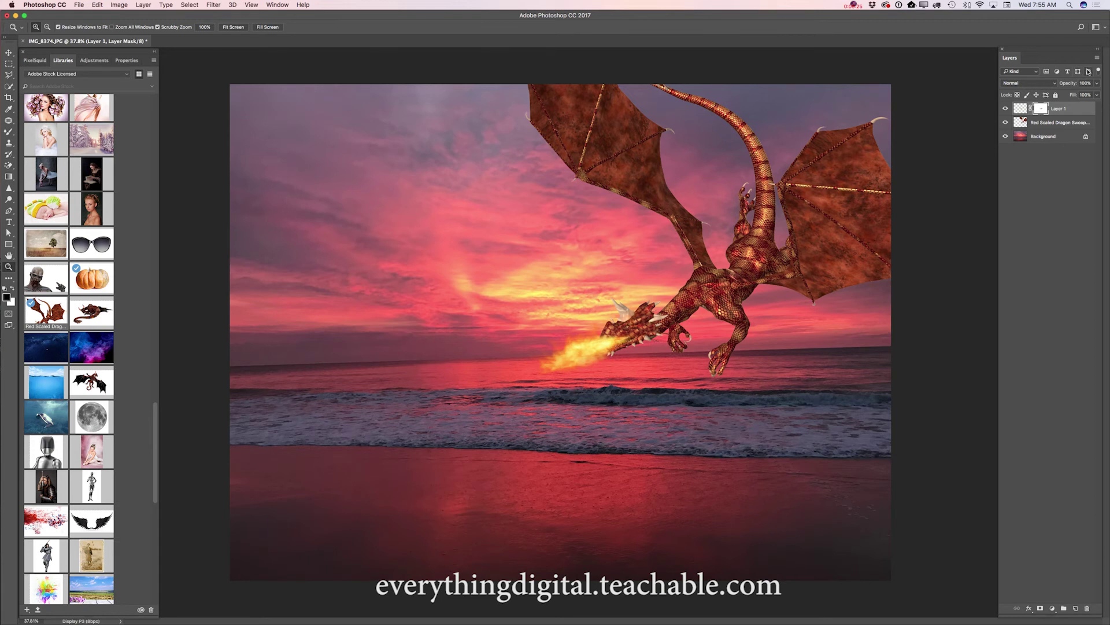
pyautogui.click(1097, 59)
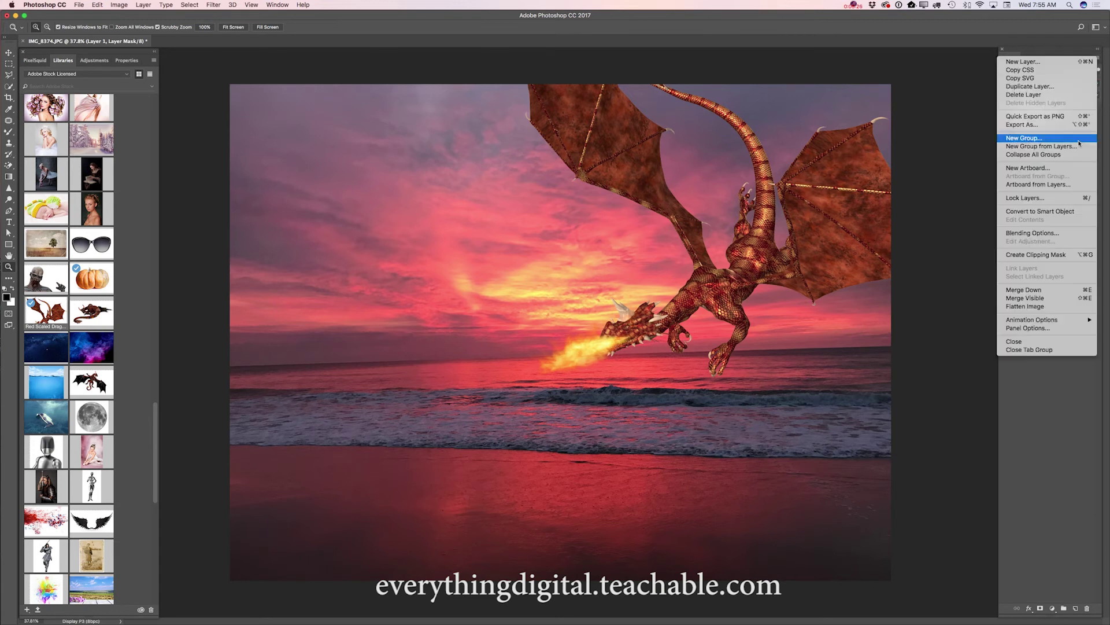
pyautogui.click(1017, 290)
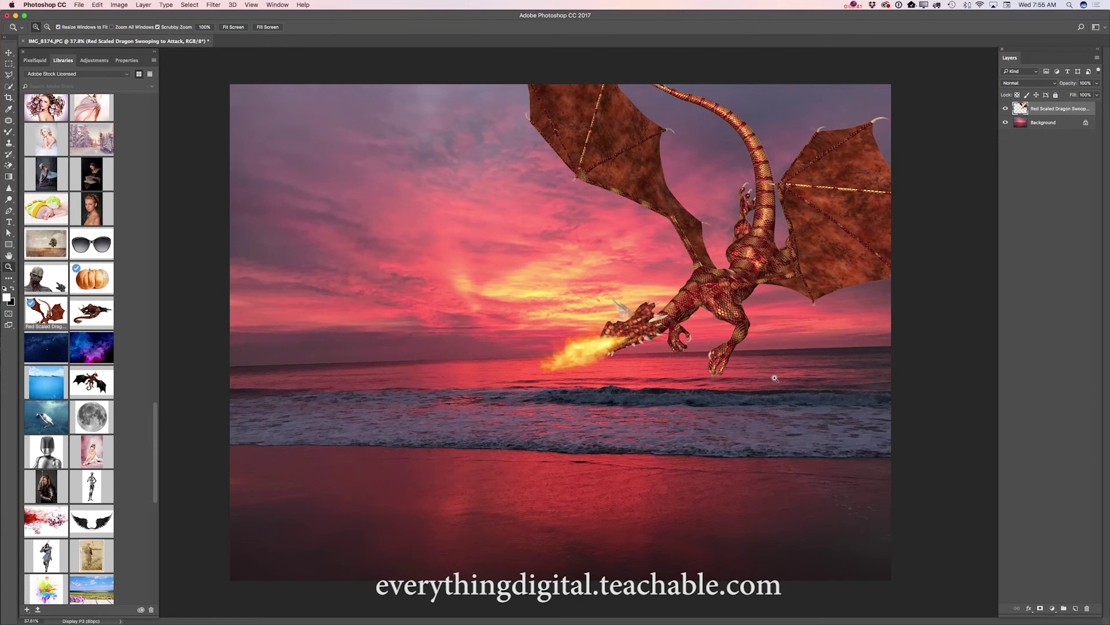
pyautogui.moveTo(1064, 112); pyautogui.dragTo(1075, 608)
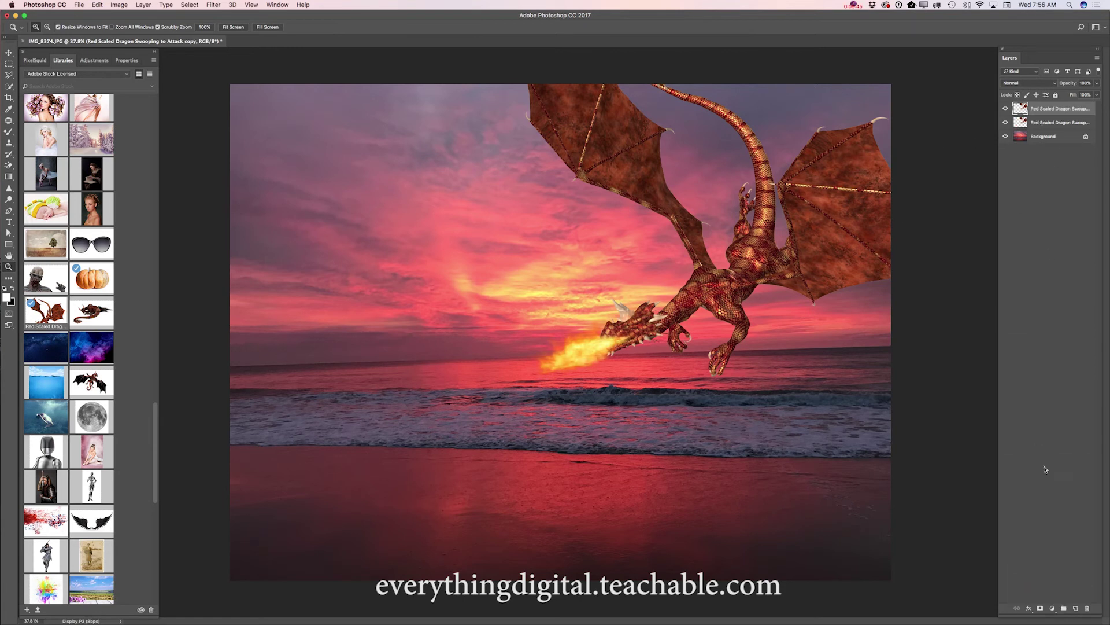
# - Free Transform the lower dragon copy: flip it vertically, rotate it, and stretch it below the original
pyautogui.click(1040, 126)
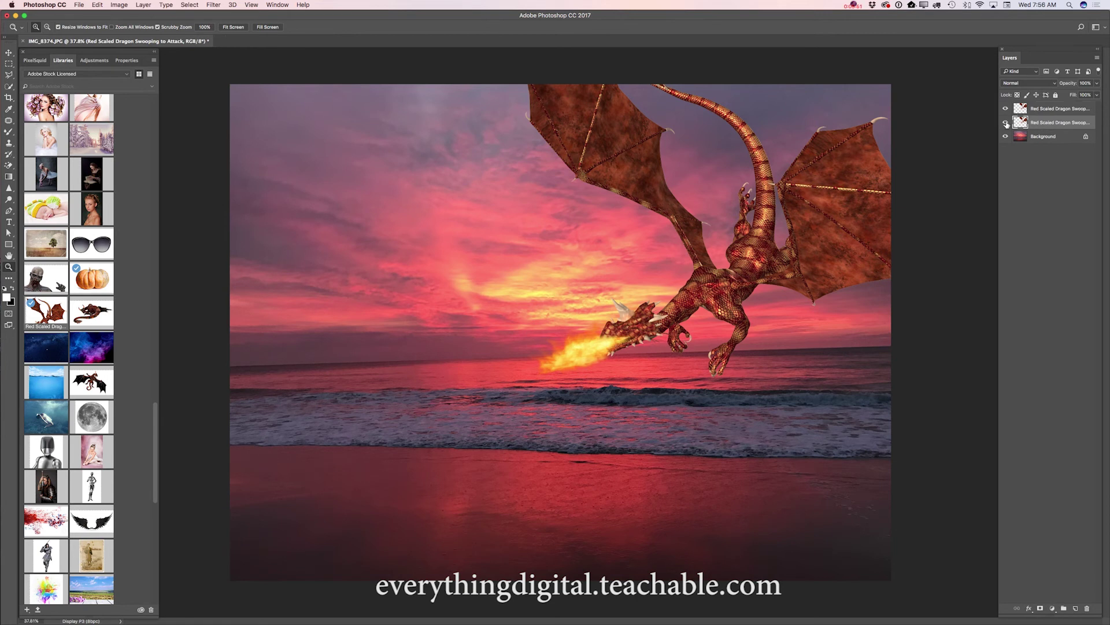
pyautogui.click(97, 6)
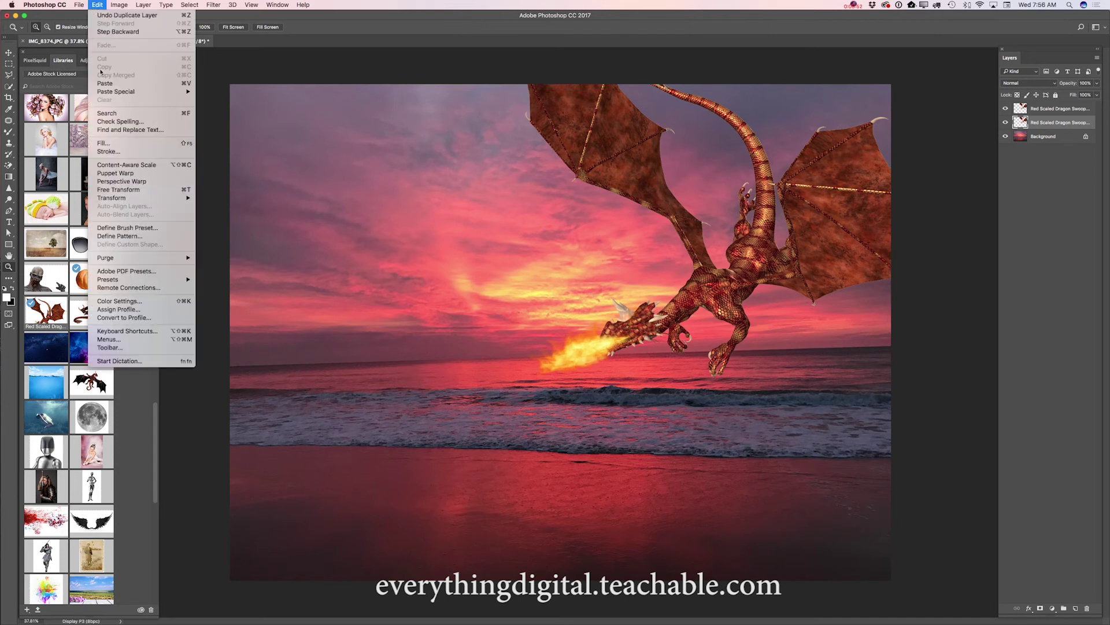
pyautogui.click(124, 191)
pyautogui.moveTo(729, 50); pyautogui.dragTo(729, 609)
pyautogui.moveTo(825, 348); pyautogui.dragTo(796, 319)
pyautogui.moveTo(800, 442); pyautogui.dragTo(841, 412)
pyautogui.moveTo(801, 580); pyautogui.dragTo(842, 622)
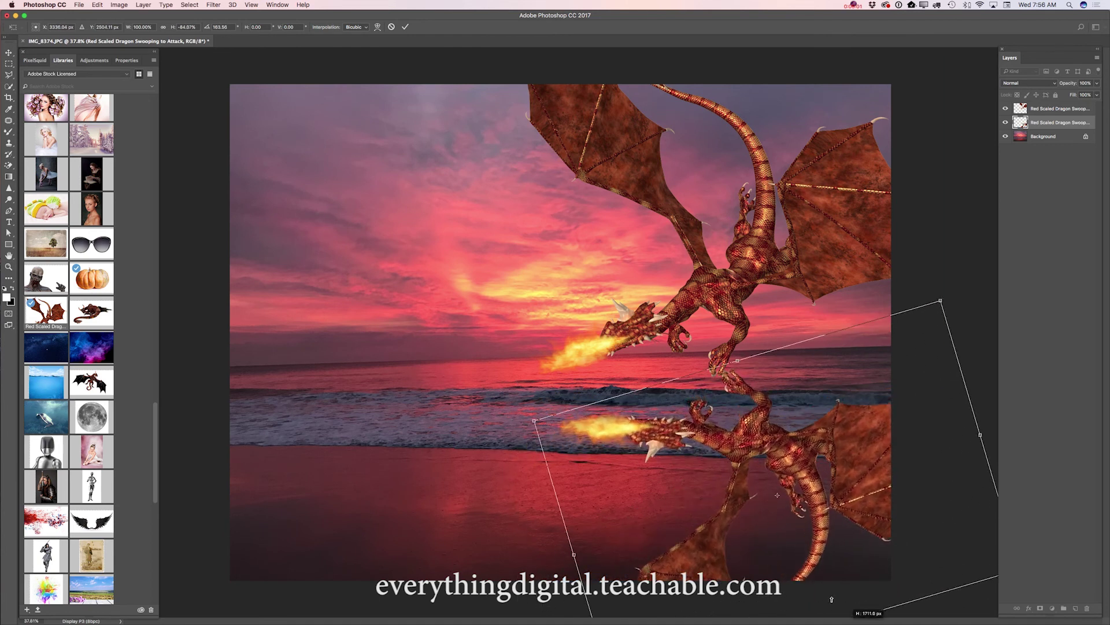
# - Fine-tune the reflection's angle and position on the wet sand and commit the transform
pyautogui.moveTo(795, 461); pyautogui.dragTo(785, 465)
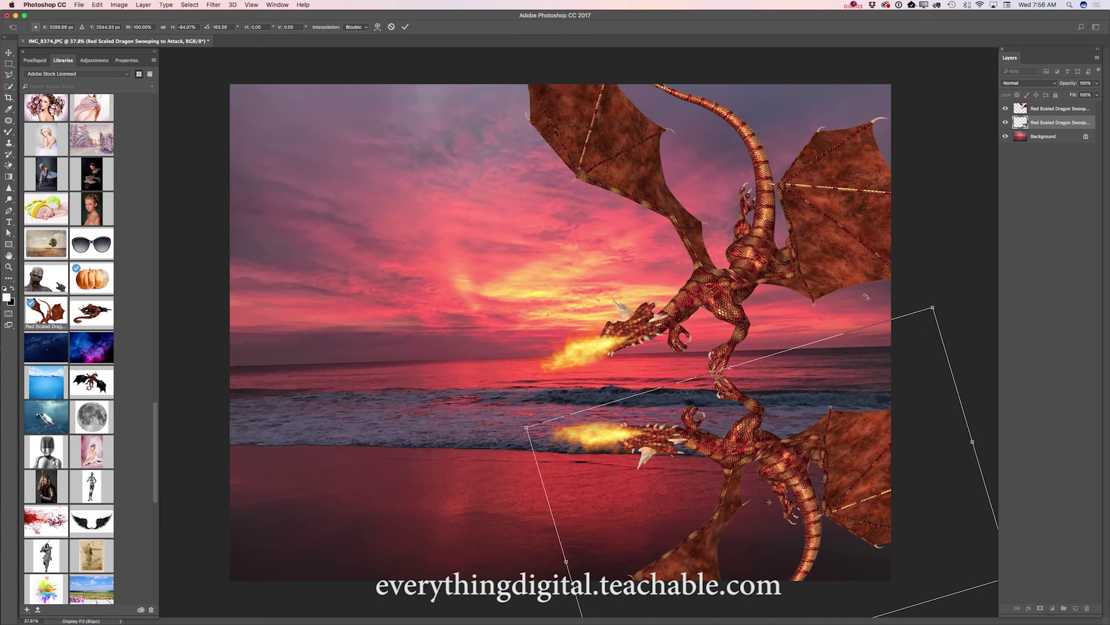
pyautogui.moveTo(867, 296); pyautogui.dragTo(869, 293)
pyautogui.moveTo(772, 457); pyautogui.dragTo(773, 470)
pyautogui.moveTo(833, 340); pyautogui.dragTo(818, 324)
pyautogui.moveTo(816, 433); pyautogui.dragTo(827, 451)
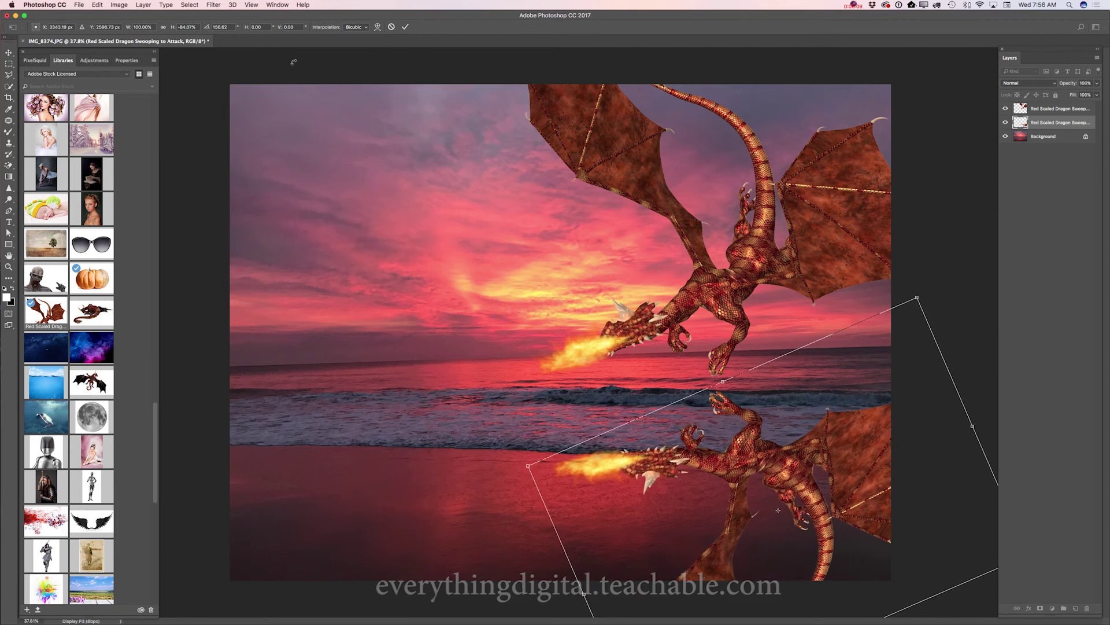
pyautogui.click(406, 26)
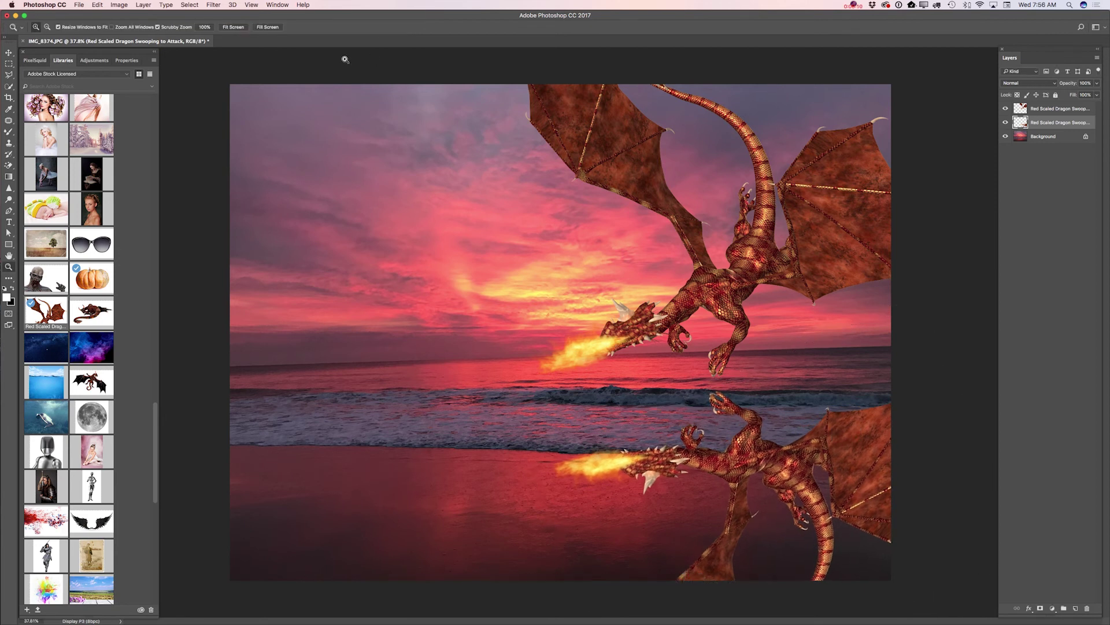
pyautogui.click(215, 5)
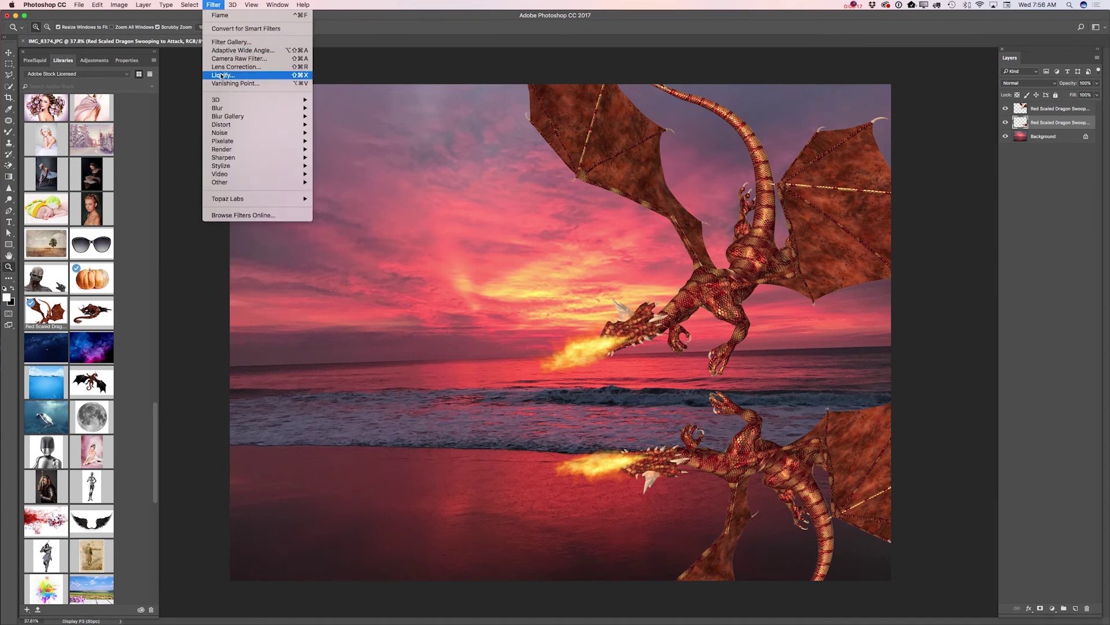
# - Motion-blur the reflected dragon (angle -3, distance 140) and fade it to about 40% opacity
pyautogui.moveTo(271, 112)
pyautogui.click(347, 158)
pyautogui.moveTo(428, 420); pyautogui.dragTo(433, 422)
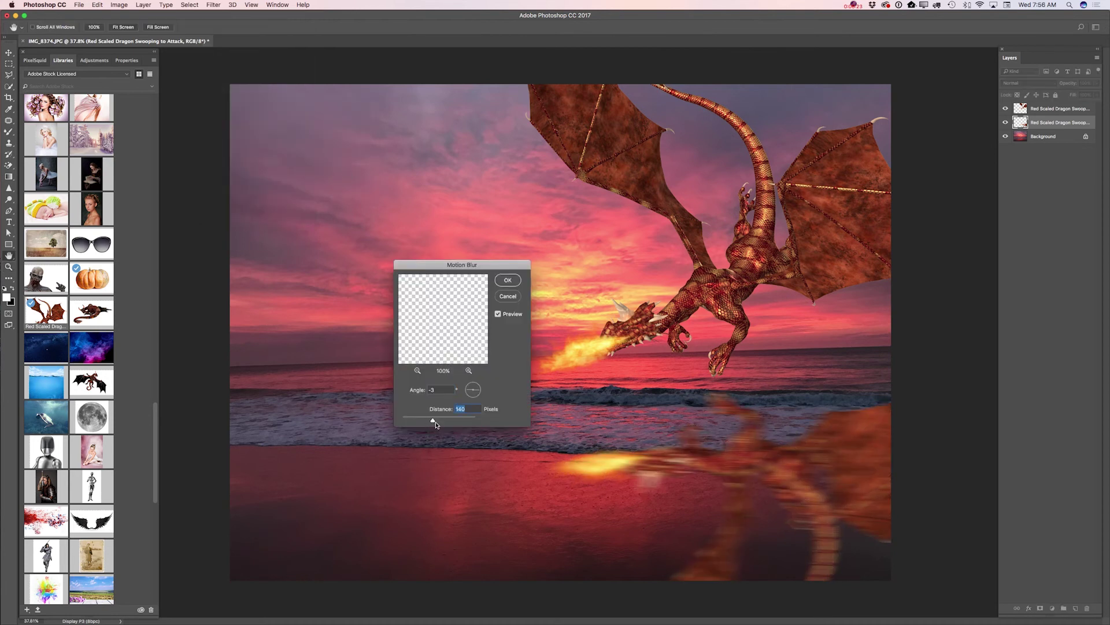
pyautogui.click(507, 284)
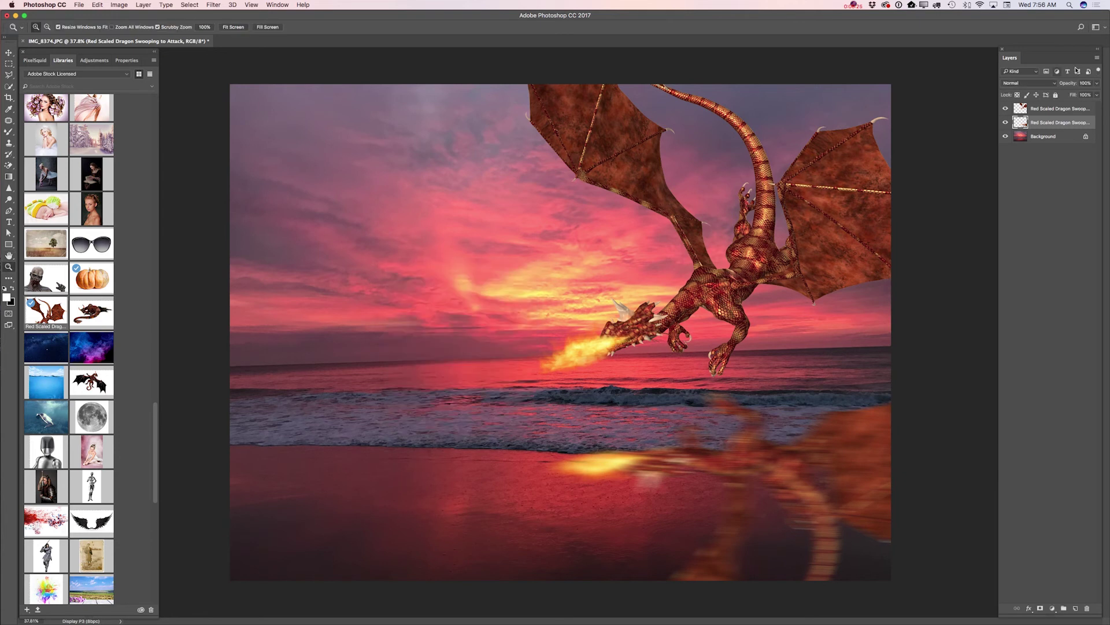
pyautogui.click(1098, 84)
pyautogui.moveTo(1096, 95); pyautogui.dragTo(1076, 96)
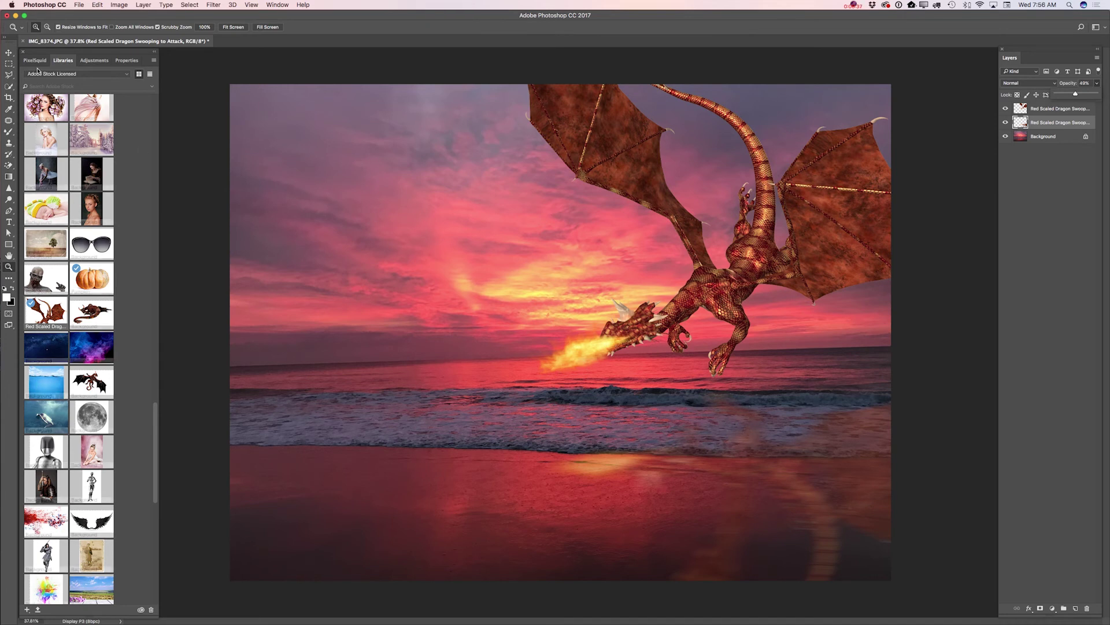
# - Add a Levels adjustment clipped to the reflection dragon, darkening it almost to black
pyautogui.press('v')
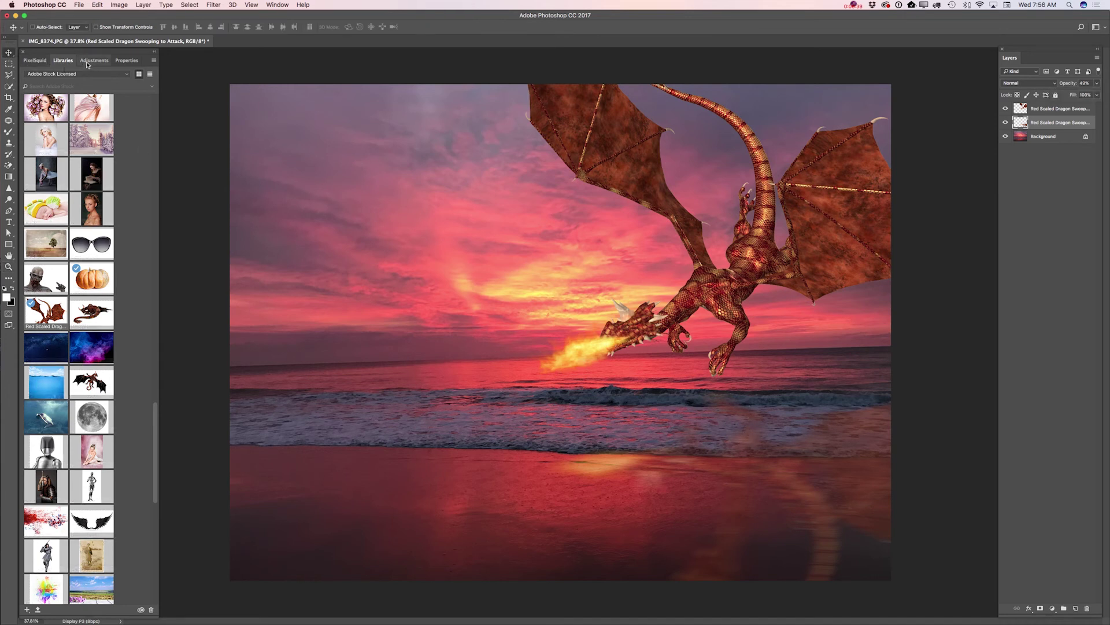
pyautogui.click(93, 60)
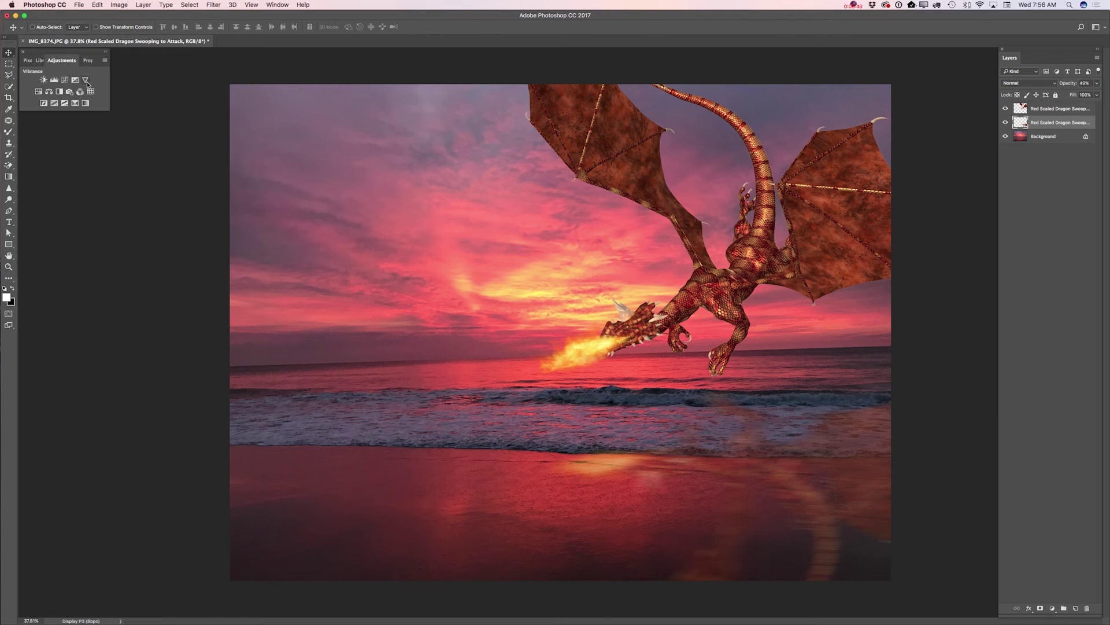
pyautogui.click(55, 81)
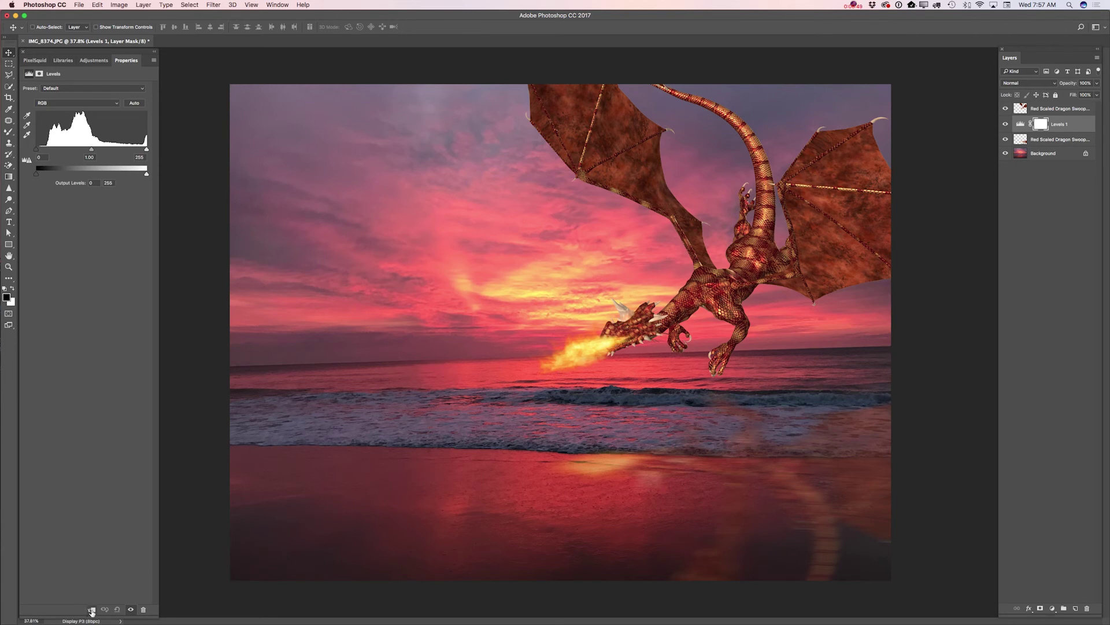
pyautogui.click(92, 610)
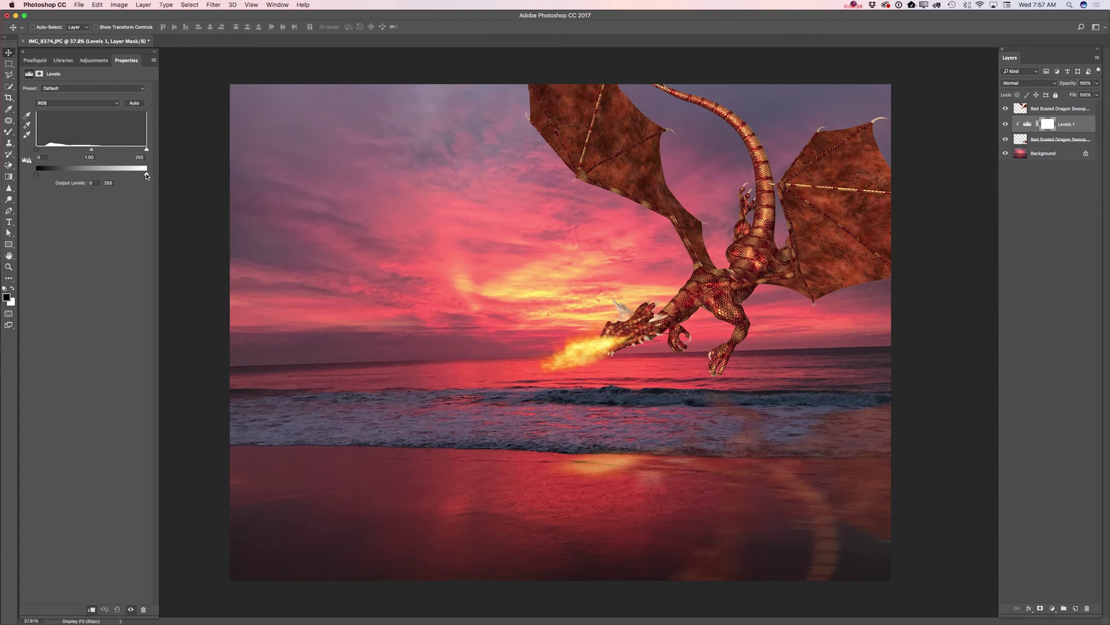
pyautogui.moveTo(144, 175); pyautogui.dragTo(37, 175)
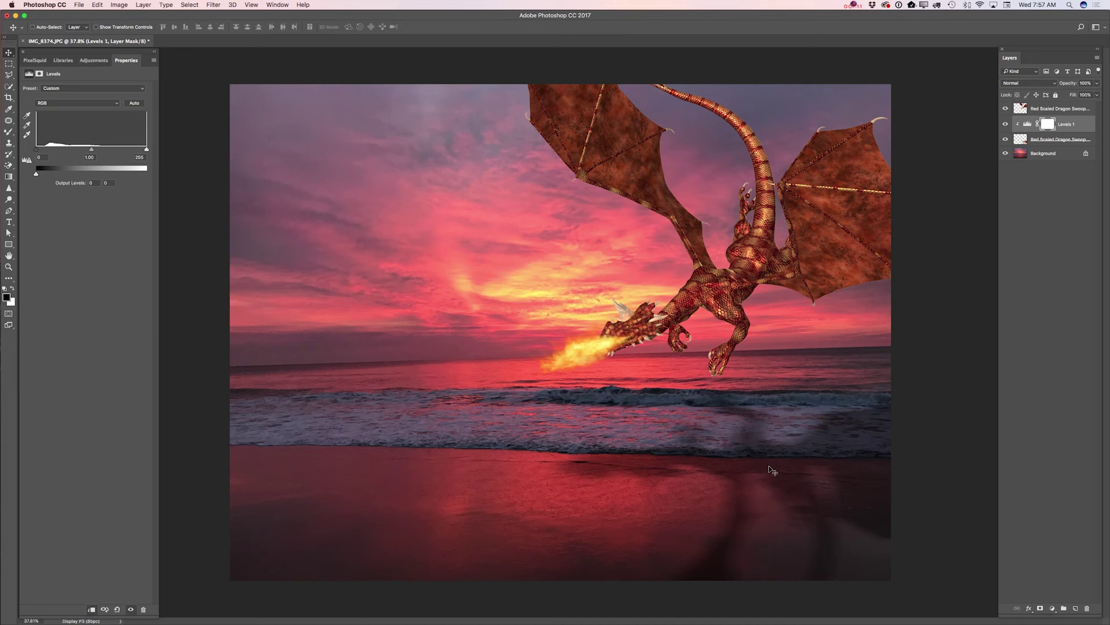
# - Fade the reflection dragon layer further to about 29% opacity
pyautogui.click(1042, 141)
pyautogui.click(1097, 84)
pyautogui.moveTo(1078, 96); pyautogui.dragTo(1070, 97)
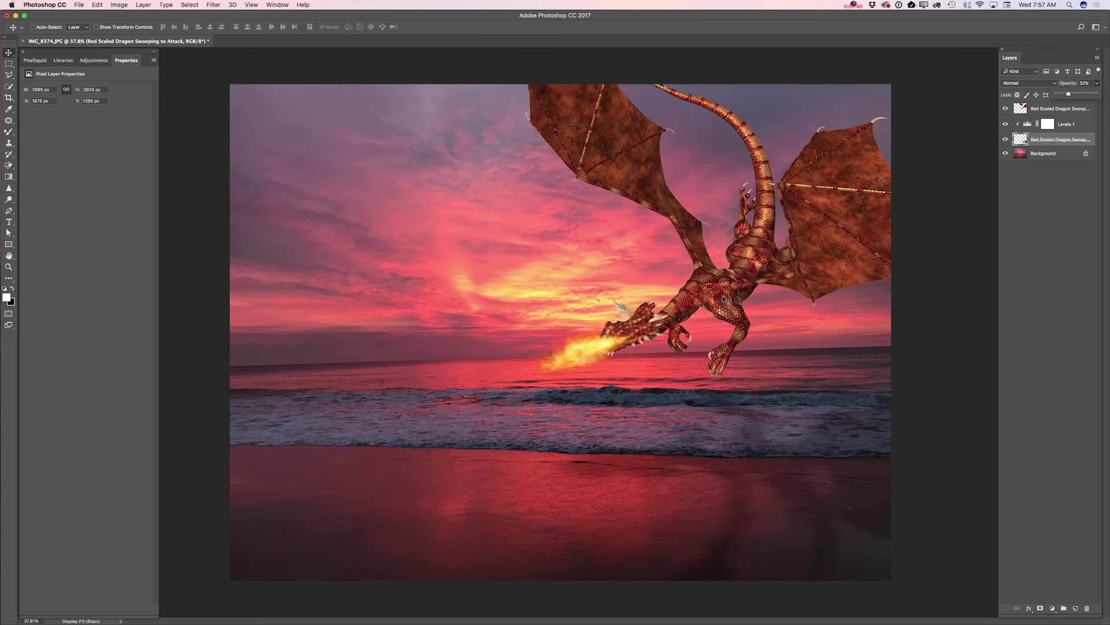
# - Clip an Exposure adjustment to the flying dragon, setting exposure -1.33 and gamma 1.13
pyautogui.click(1043, 110)
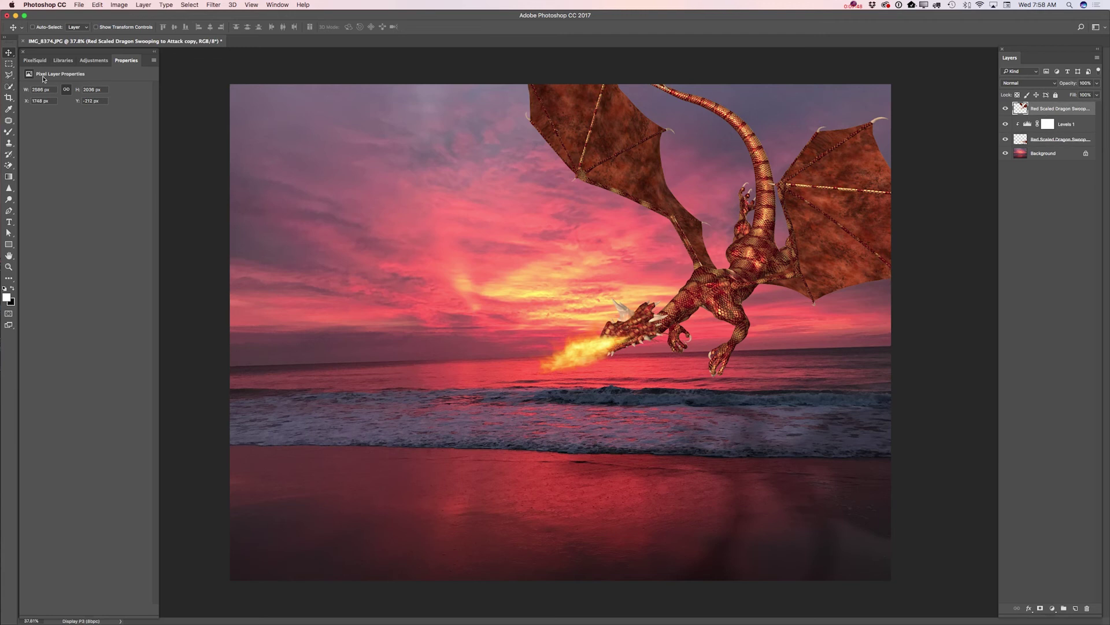
pyautogui.click(91, 61)
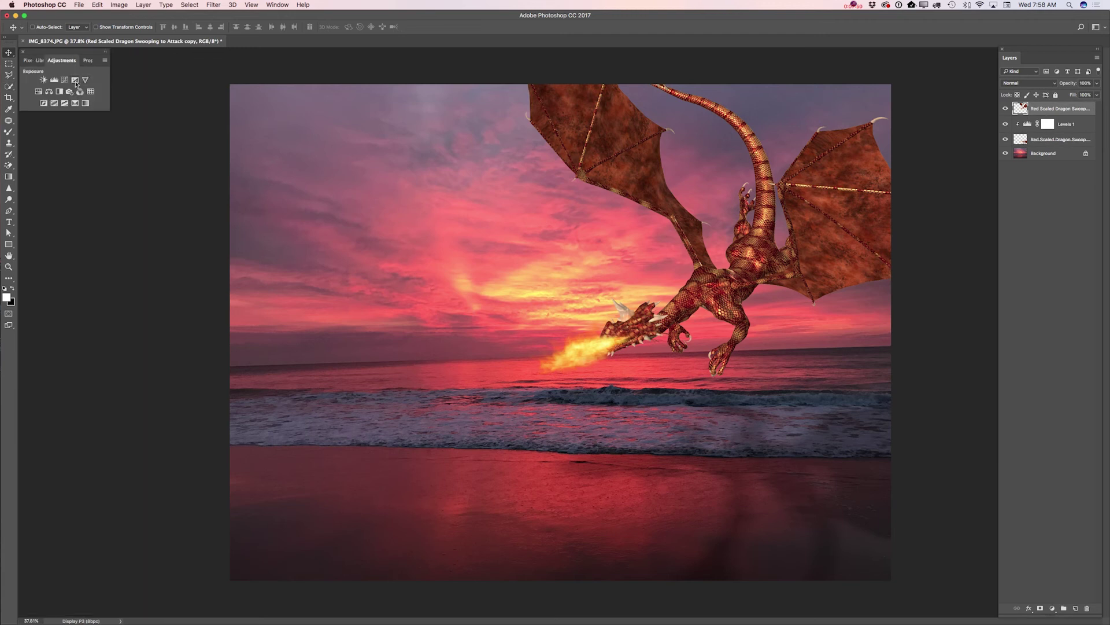
pyautogui.click(76, 80)
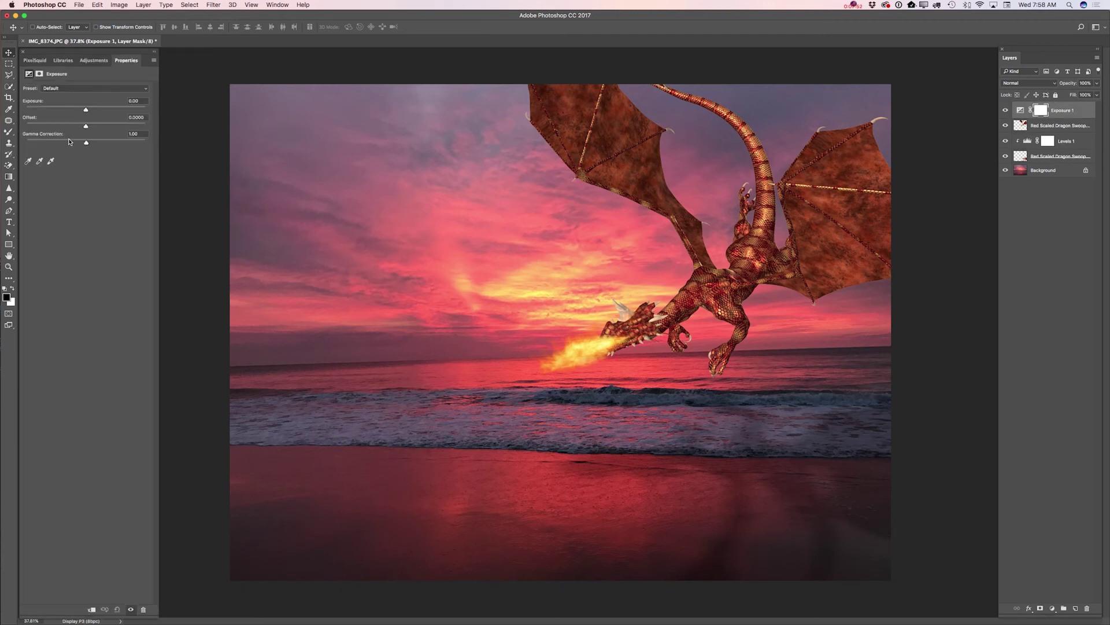
pyautogui.click(92, 609)
pyautogui.moveTo(85, 110)
pyautogui.mouseDown()
pyautogui.moveTo(70, 113)
pyautogui.moveTo(91, 143)
pyautogui.moveTo(78, 148)
pyautogui.moveTo(77, 111)
pyautogui.mouseUp()
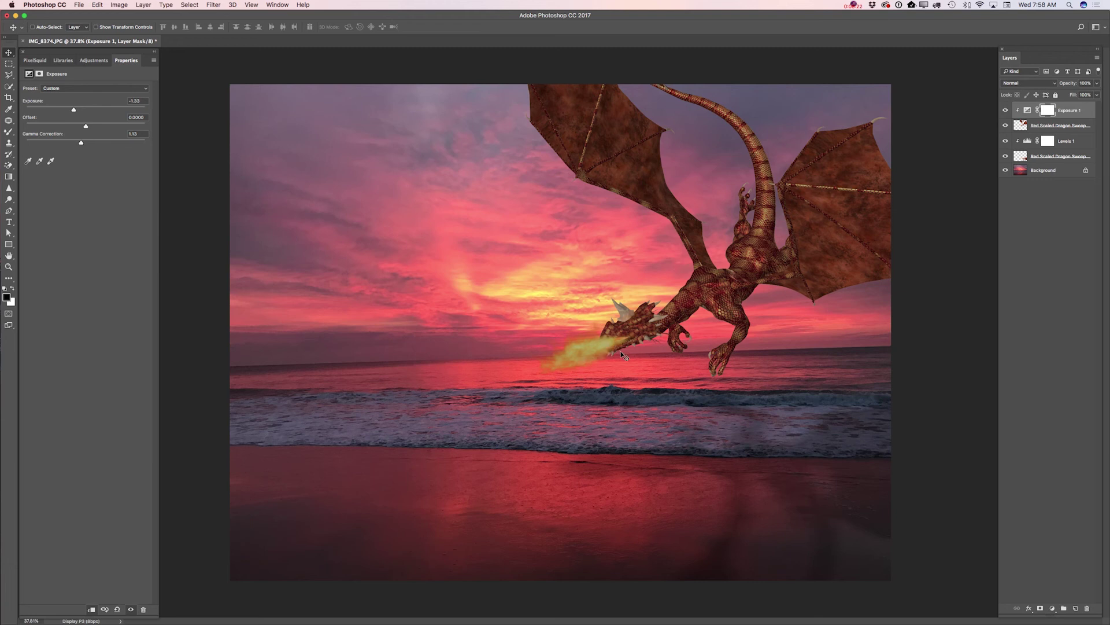
# - Draw a gradient on the Exposure 1 mask to restore the fire breath's brightness, then lower gradient opacity
pyautogui.click(1049, 115)
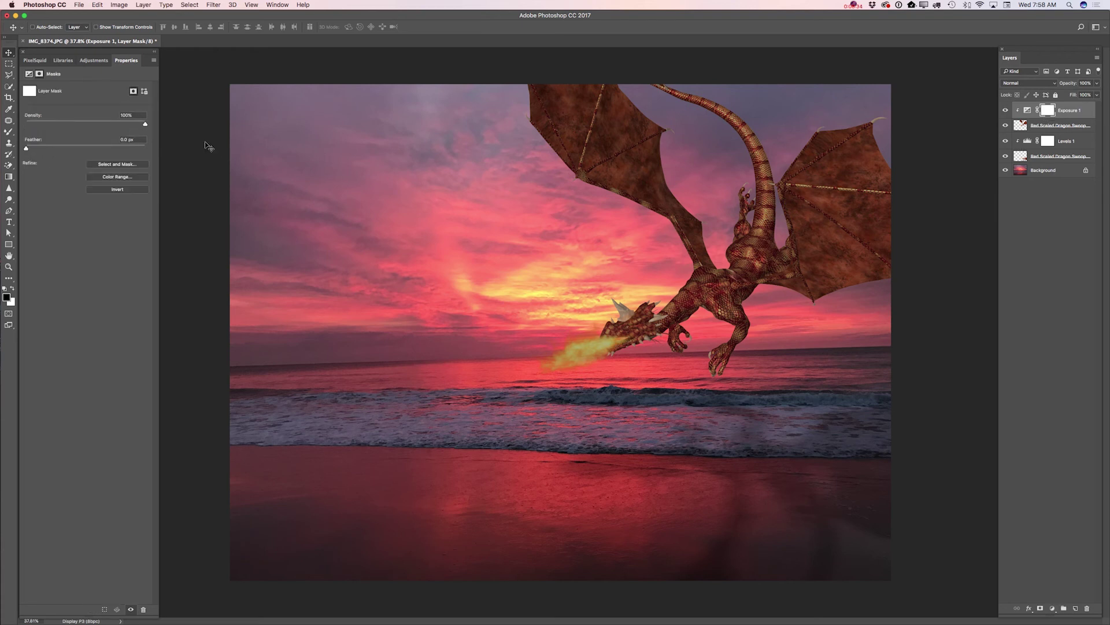
pyautogui.click(11, 178)
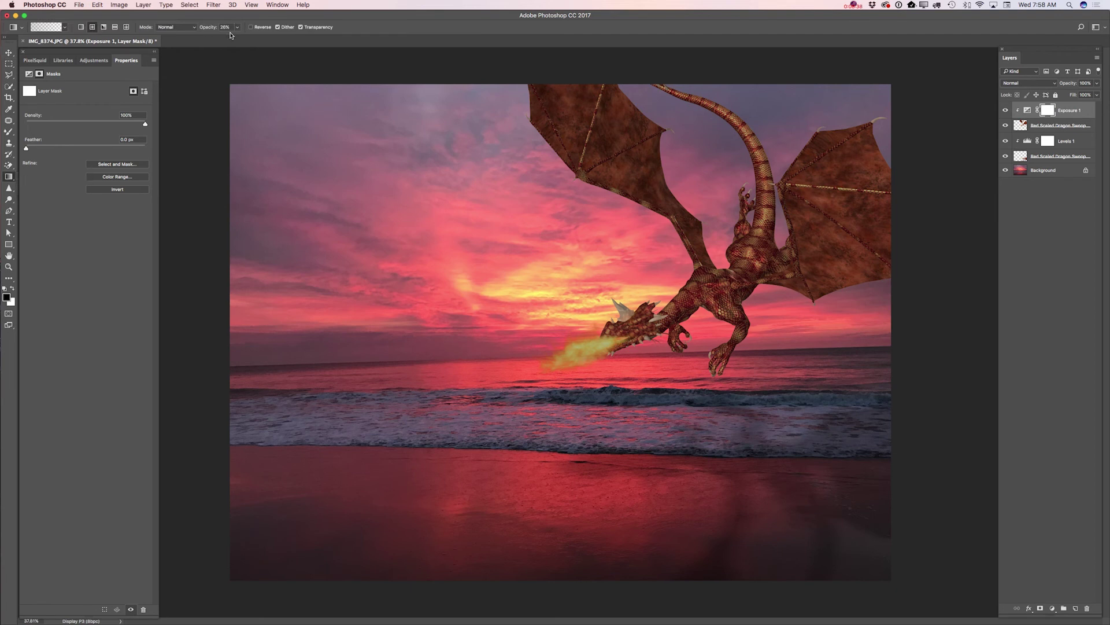
pyautogui.moveTo(237, 27); pyautogui.dragTo(512, 399)
pyautogui.moveTo(556, 362); pyautogui.dragTo(629, 338)
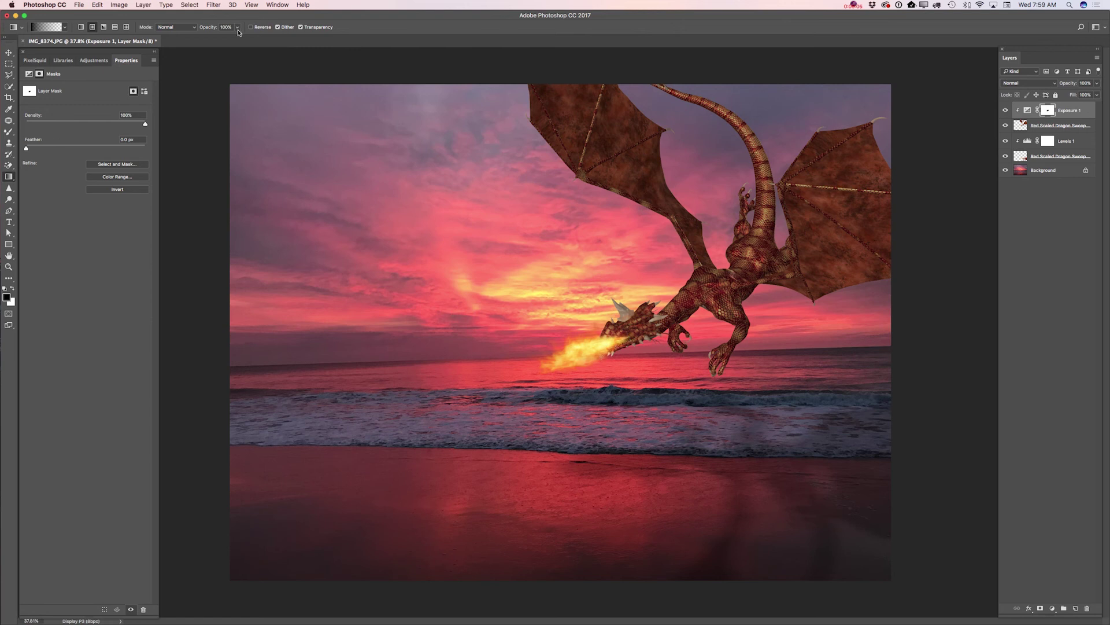
pyautogui.moveTo(236, 31); pyautogui.dragTo(208, 44)
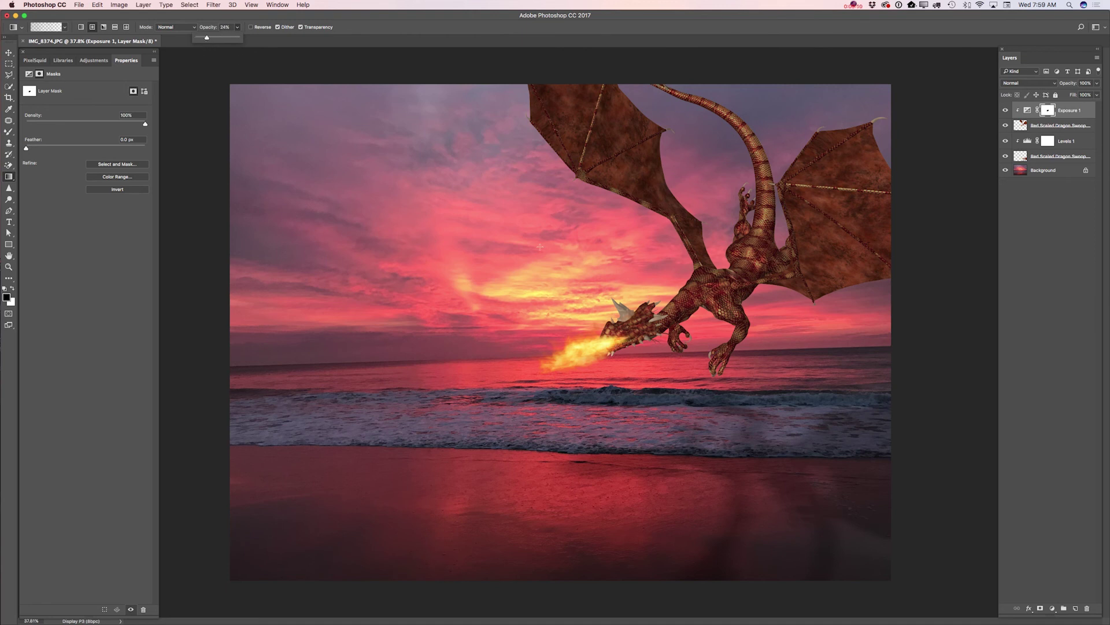
pyautogui.press('Return')
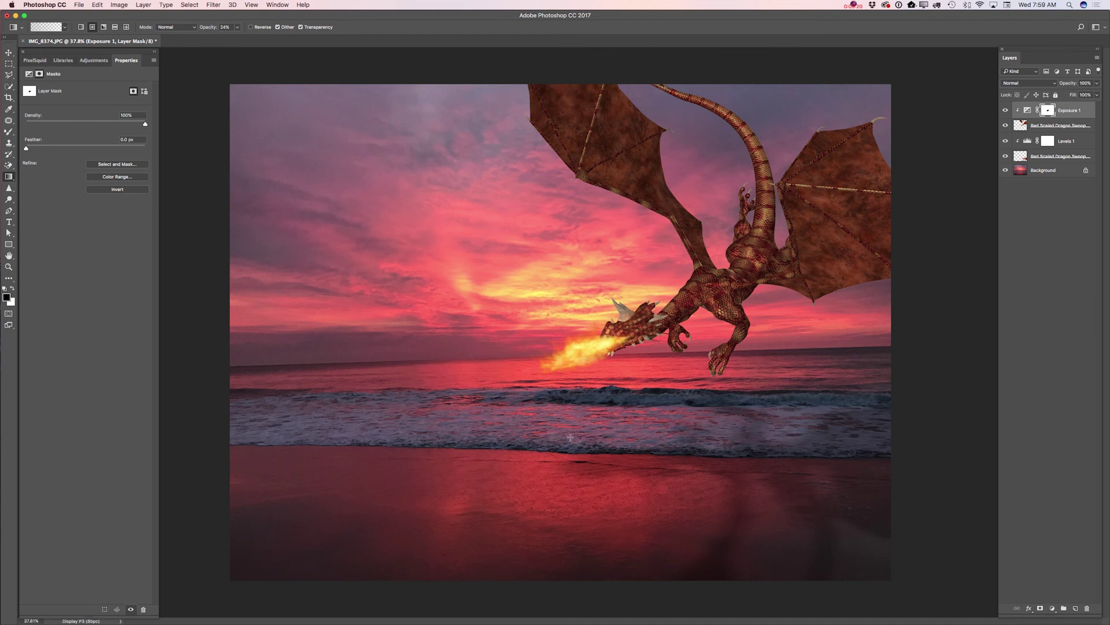
# - Merge visible layers and set Camera Raw exposure -0.65, contrast +18, highlights -16, whites +38
pyautogui.click(1097, 58)
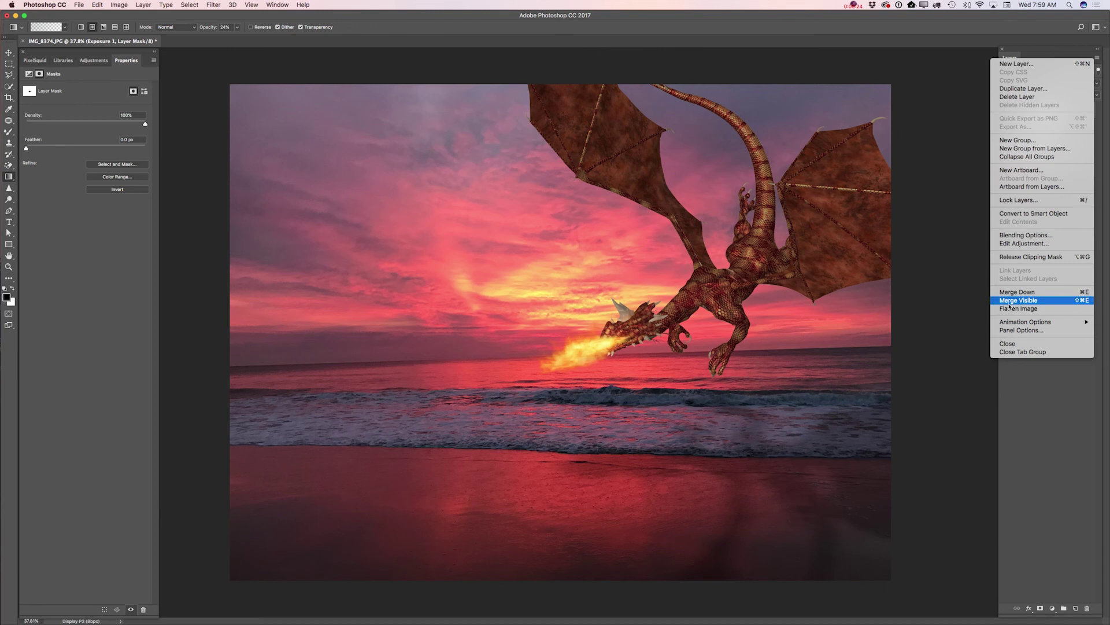
pyautogui.click(1014, 301)
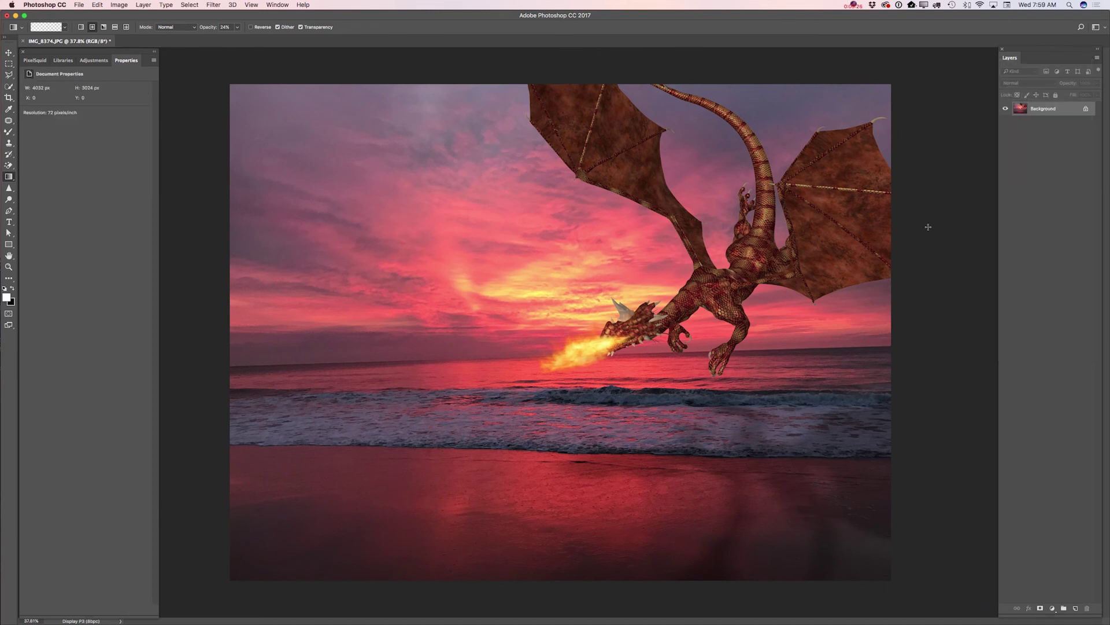
pyautogui.click(216, 5)
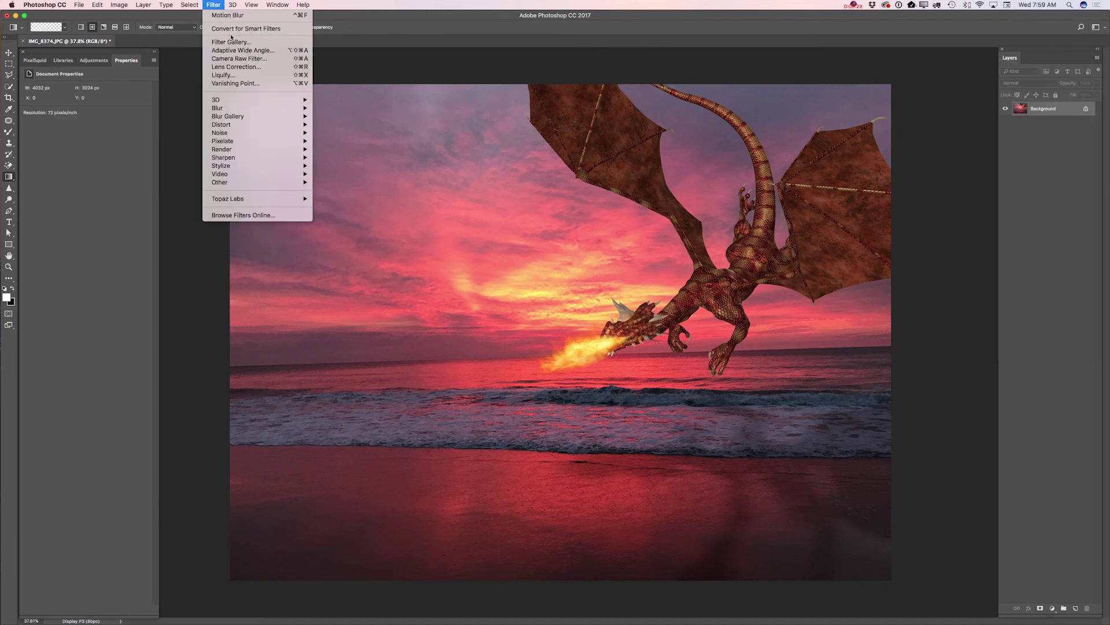
pyautogui.click(250, 59)
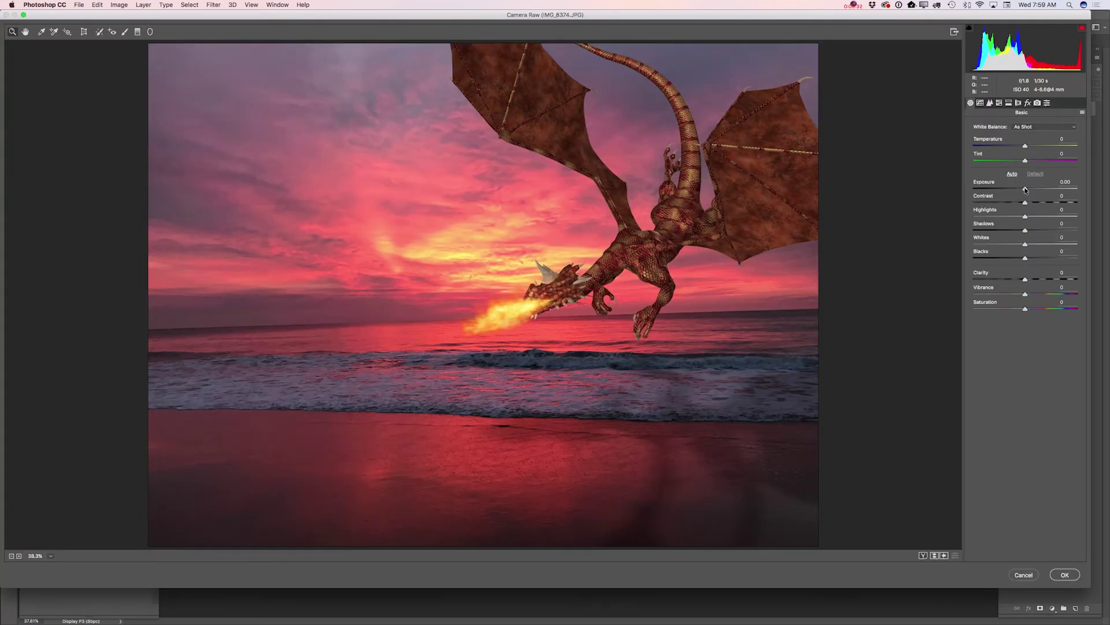
pyautogui.moveTo(1024, 190); pyautogui.dragTo(1042, 245)
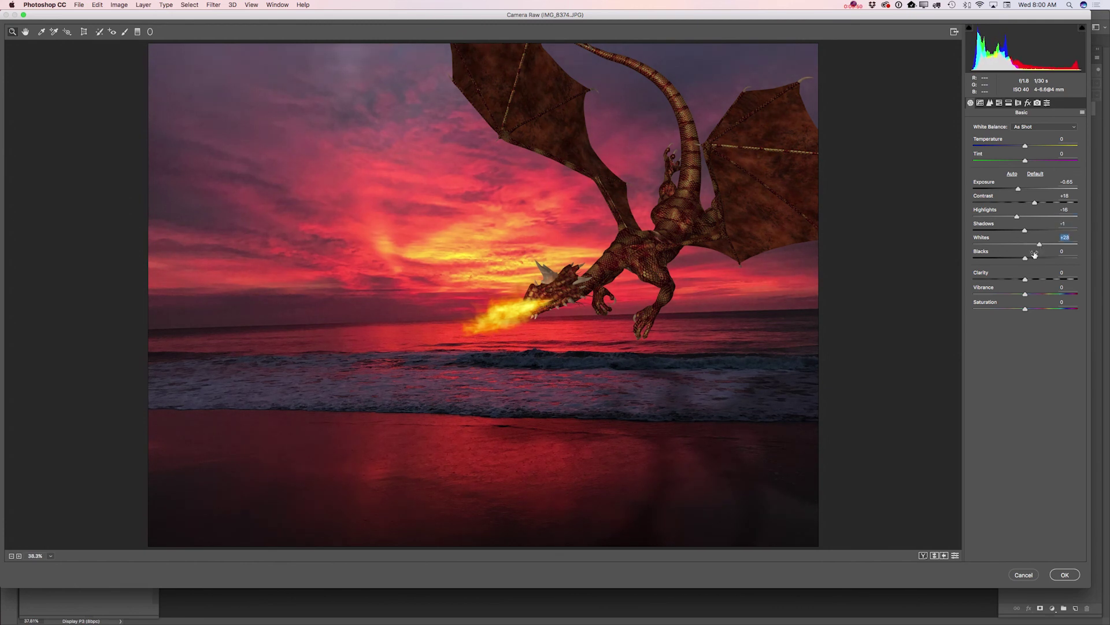
pyautogui.click(980, 103)
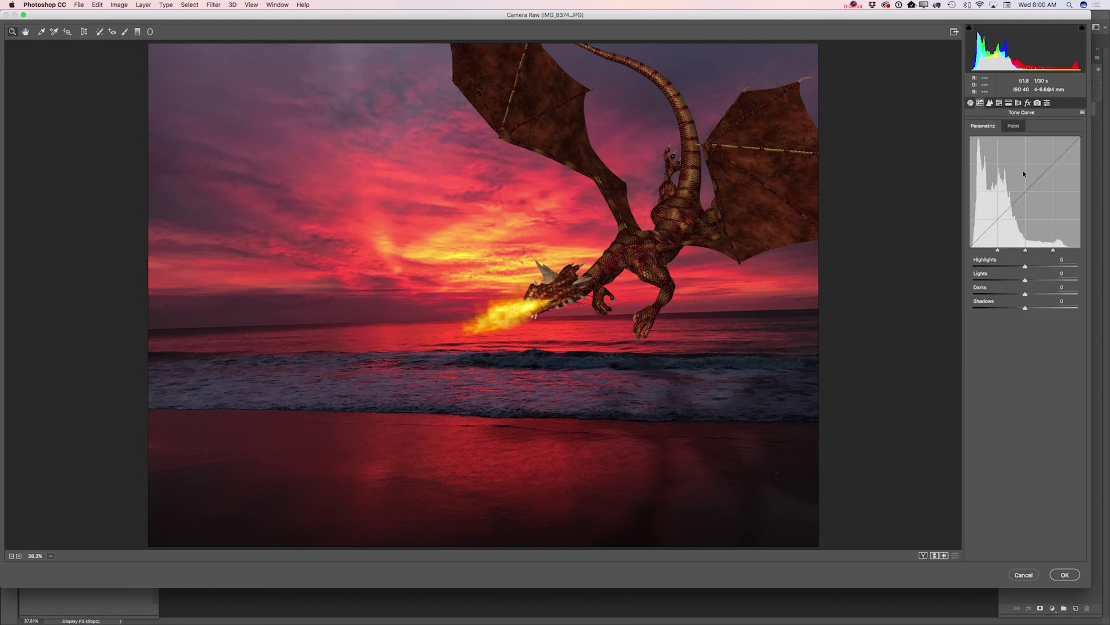
# - Adjust tone-curve highlights and lights, add dehaze +42 and a slight vignette, and apply Camera Raw
pyautogui.moveTo(1026, 266); pyautogui.dragTo(1031, 276)
pyautogui.moveTo(1035, 282)
pyautogui.mouseDown()
pyautogui.moveTo(1016, 285)
pyautogui.moveTo(1027, 295)
pyautogui.mouseUp()
pyautogui.click(1029, 104)
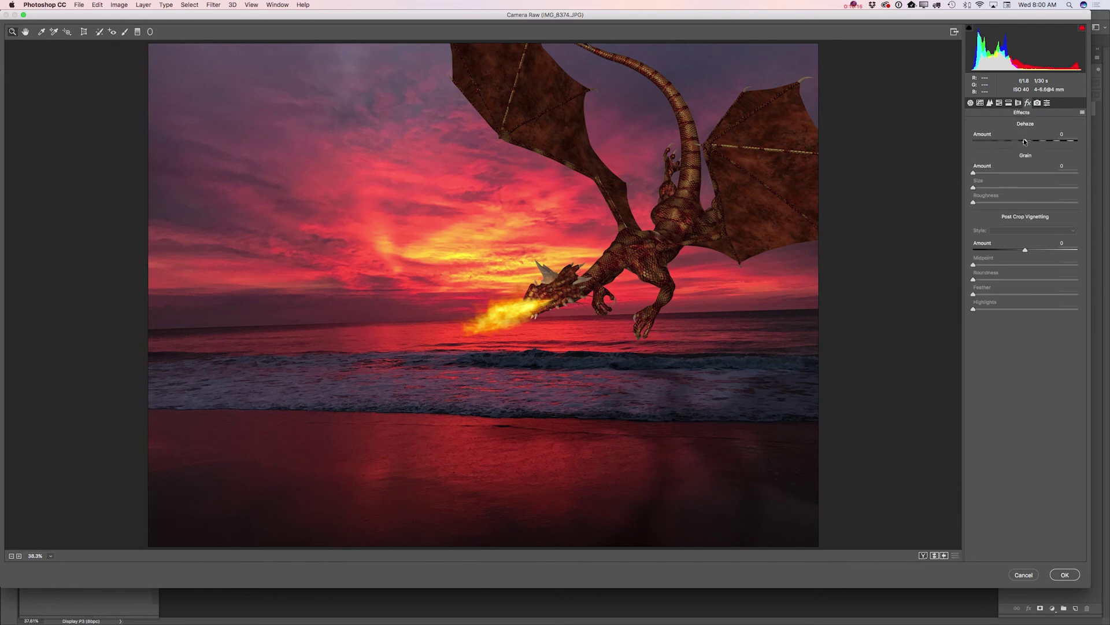
pyautogui.moveTo(1024, 142); pyautogui.dragTo(1047, 143)
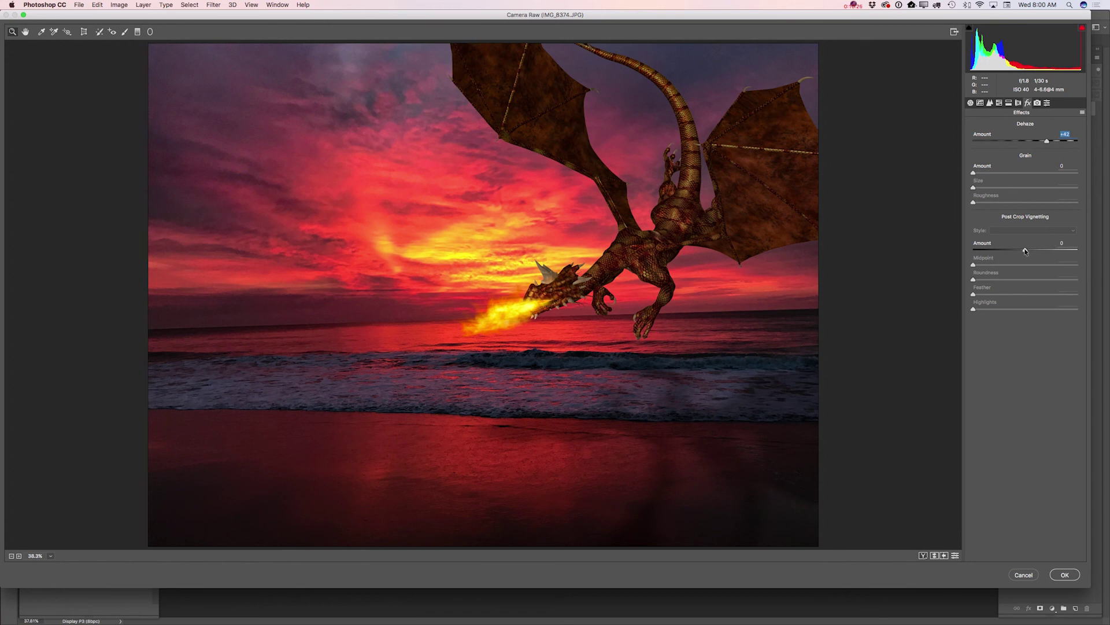
pyautogui.moveTo(1025, 251); pyautogui.dragTo(1029, 250)
pyautogui.click(1063, 574)
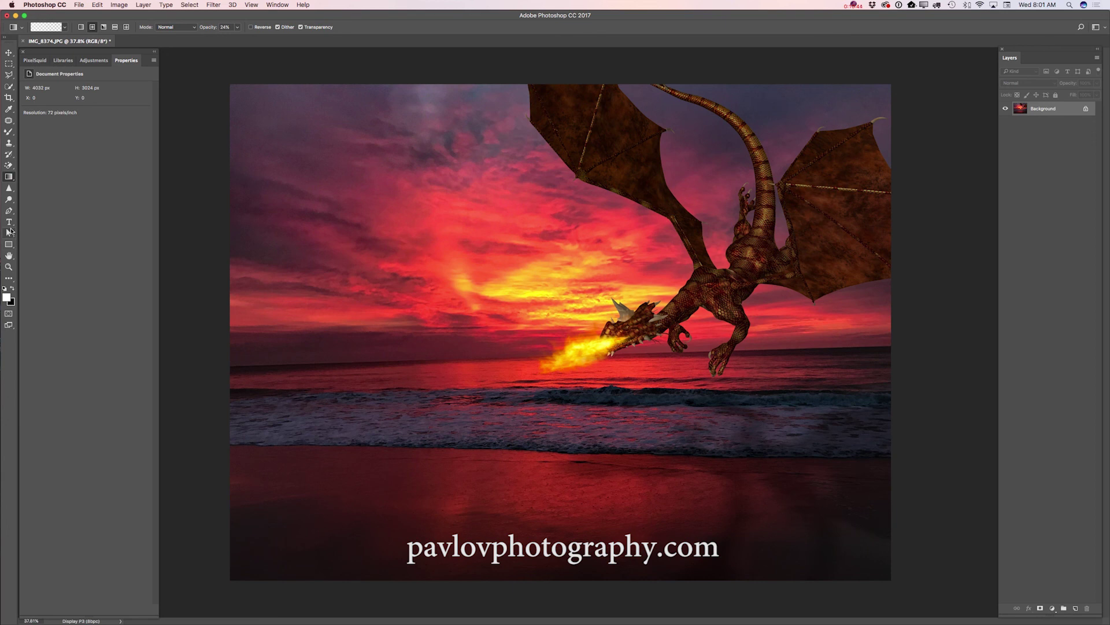
# - Dodge the flying dragon's chest at 18% exposure to lighten its highlights
pyautogui.click(9, 199)
pyautogui.click(39, 199)
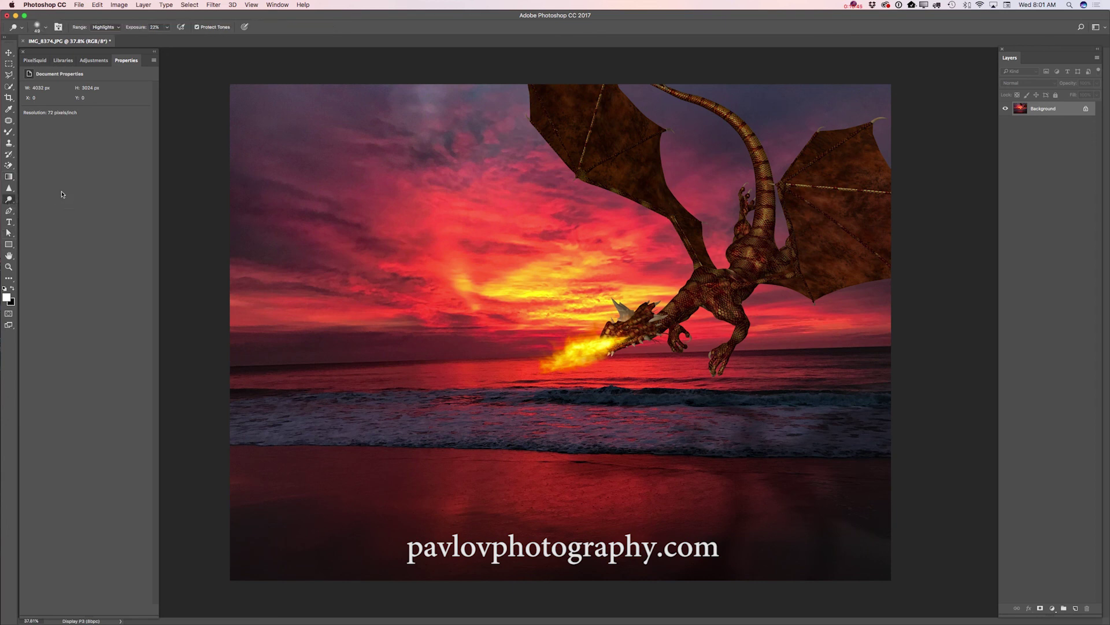
pyautogui.click(166, 27)
pyautogui.moveTo(168, 38); pyautogui.dragTo(166, 39)
pyautogui.click(671, 309)
pyautogui.moveTo(678, 303)
pyautogui.mouseDown()
pyautogui.moveTo(660, 327)
pyautogui.moveTo(606, 332)
pyautogui.moveTo(666, 333)
pyautogui.moveTo(722, 317)
pyautogui.moveTo(720, 306)
pyautogui.moveTo(741, 315)
pyautogui.moveTo(683, 309)
pyautogui.moveTo(689, 299)
pyautogui.moveTo(672, 315)
pyautogui.moveTo(740, 277)
pyautogui.moveTo(752, 252)
pyautogui.moveTo(741, 284)
pyautogui.moveTo(673, 310)
pyautogui.moveTo(743, 309)
pyautogui.moveTo(770, 221)
pyautogui.moveTo(768, 212)
pyautogui.moveTo(762, 226)
pyautogui.moveTo(765, 199)
pyautogui.moveTo(757, 244)
pyautogui.moveTo(738, 122)
pyautogui.moveTo(759, 148)
pyautogui.moveTo(773, 202)
pyautogui.moveTo(762, 191)
pyautogui.moveTo(749, 267)
pyautogui.moveTo(711, 271)
pyautogui.moveTo(694, 290)
pyautogui.moveTo(716, 312)
pyautogui.moveTo(679, 303)
pyautogui.moveTo(612, 331)
pyautogui.moveTo(642, 332)
pyautogui.moveTo(698, 289)
pyautogui.moveTo(737, 309)
pyautogui.mouseUp()
pyautogui.click(9, 52)
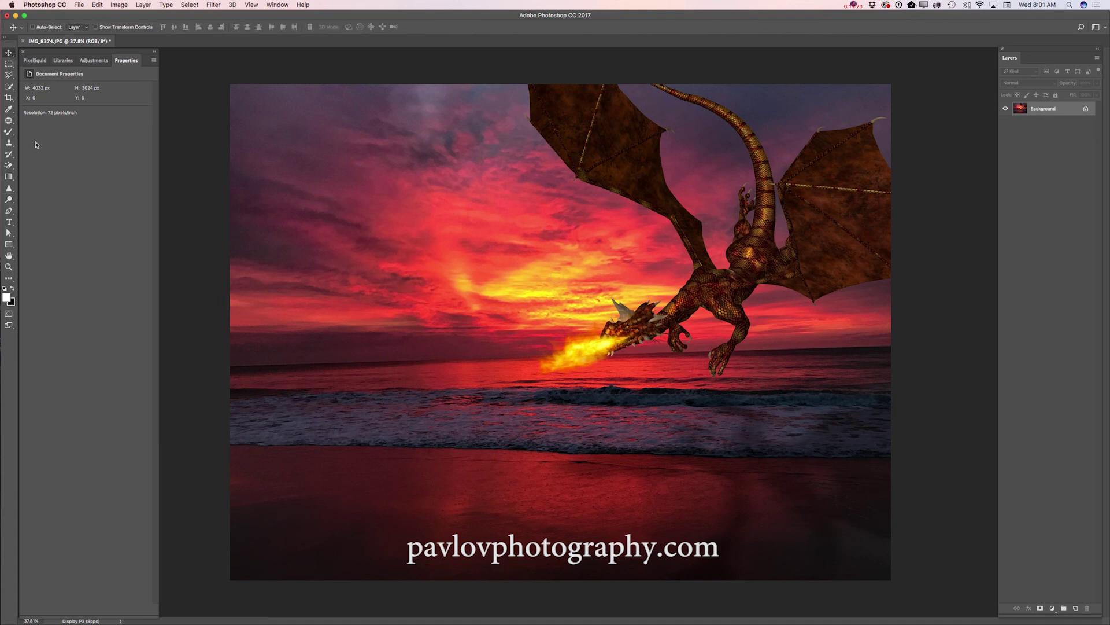